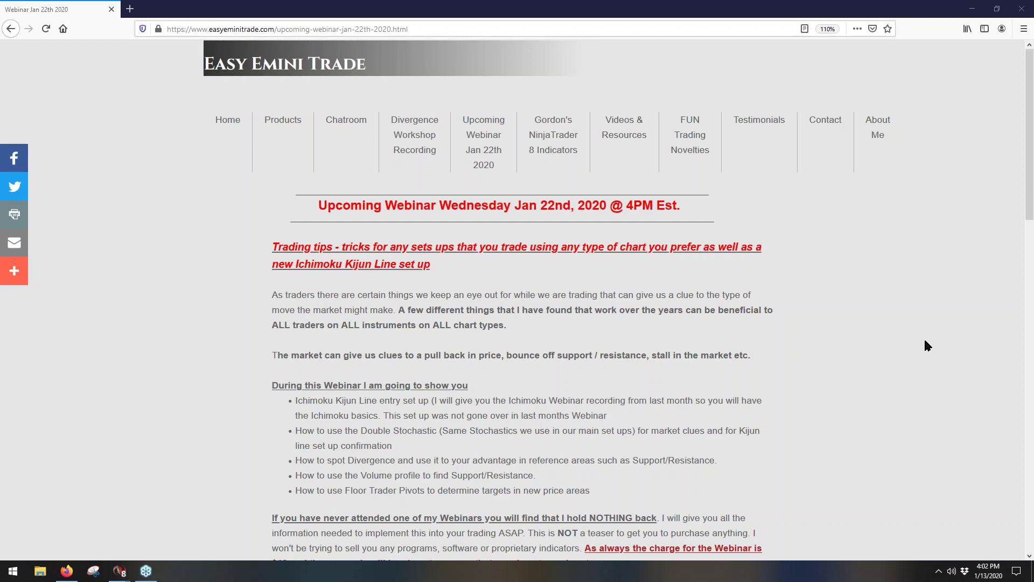
Switch to NinjaTrader's NQ 03-20 daily chart and examine the latest candles around the 9055.50 level.
key(alt+Tab)
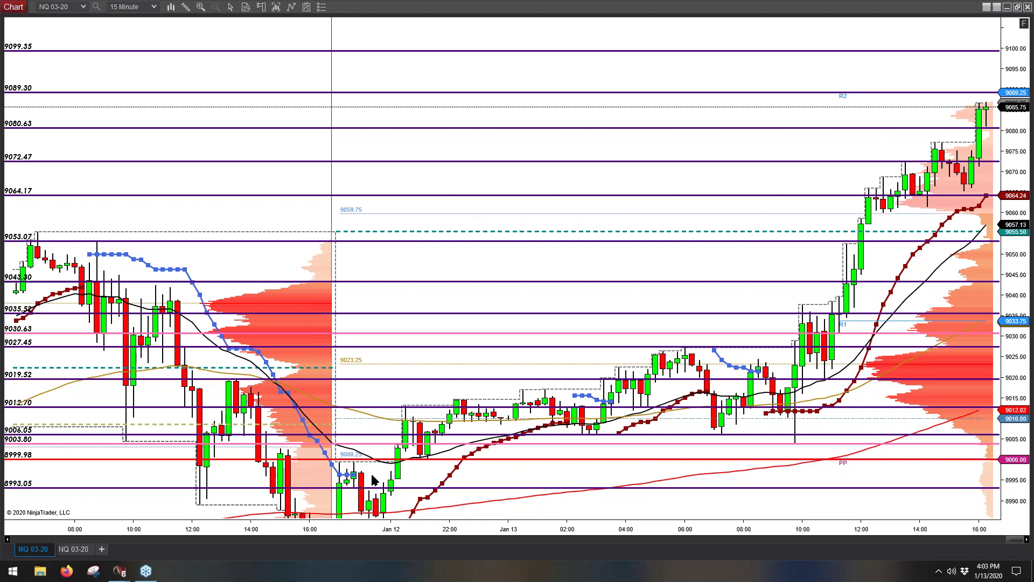
key(alt+Tab)
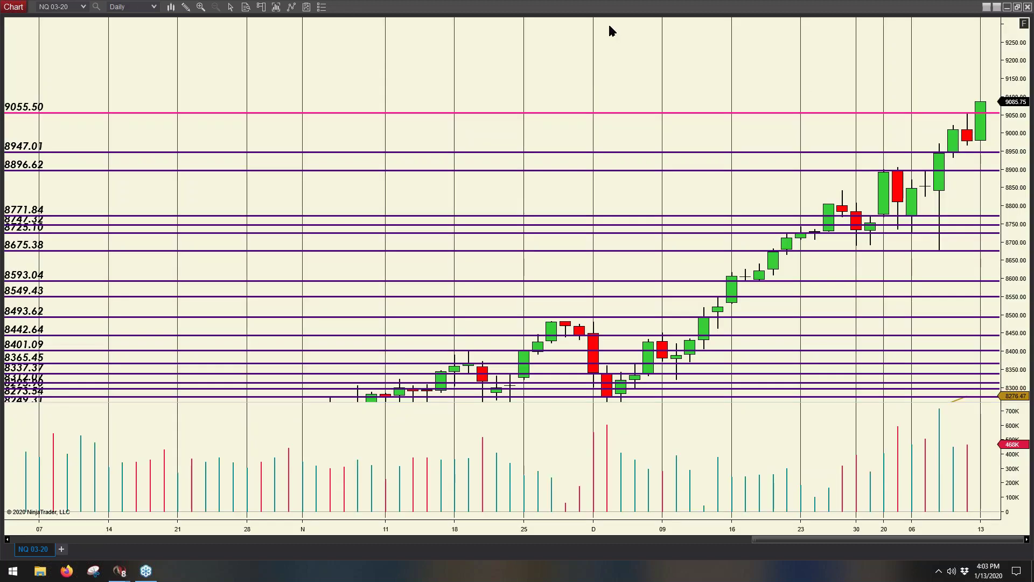
key(ctrl)
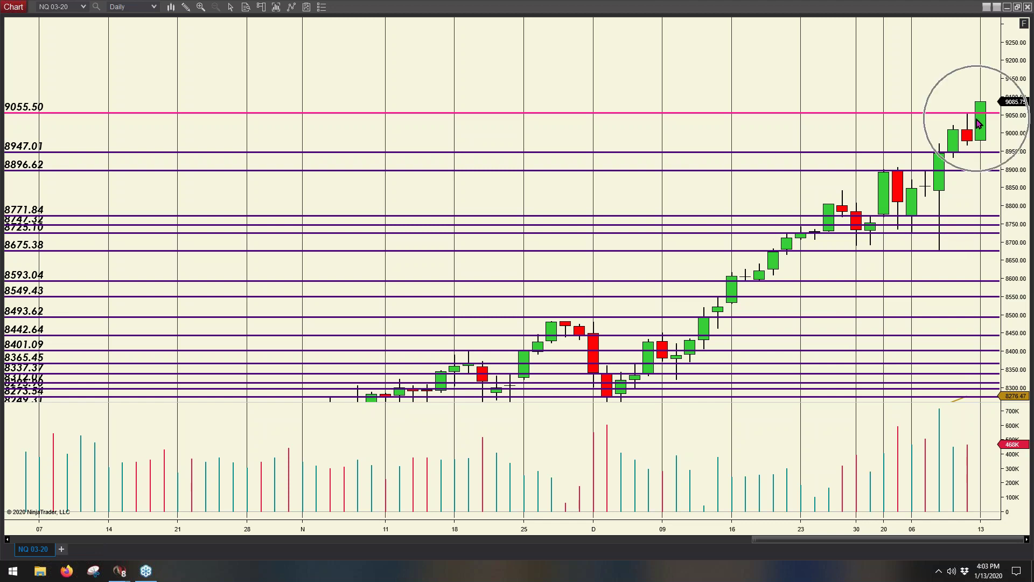
key(ctrl)
key(ctrl)
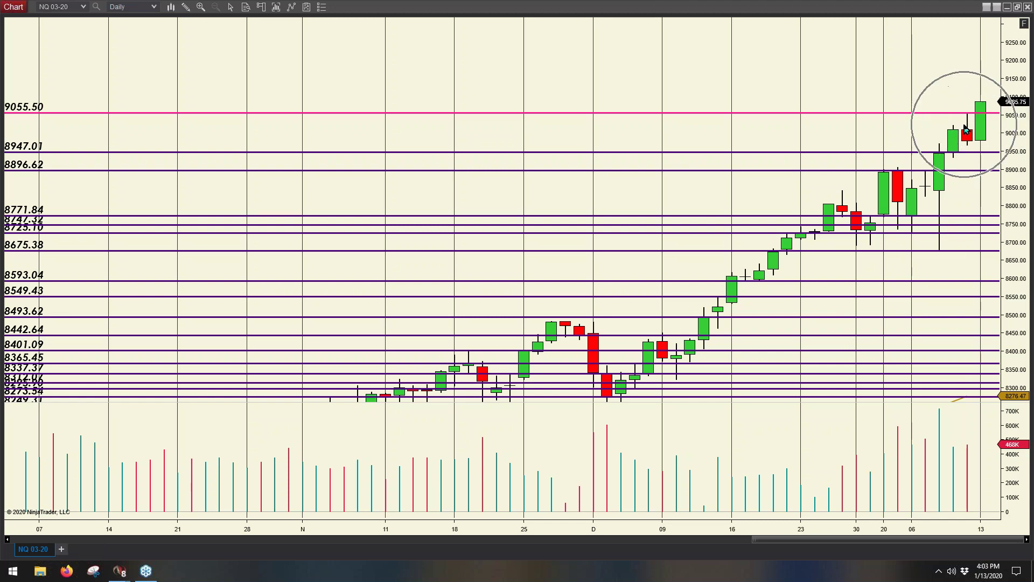
key(ctrl)
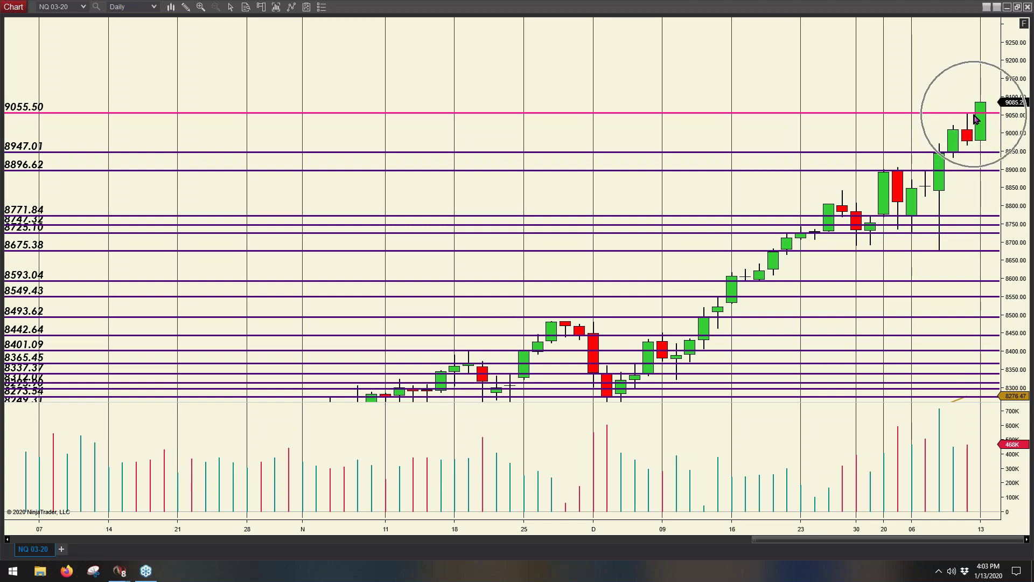
key(ctrl)
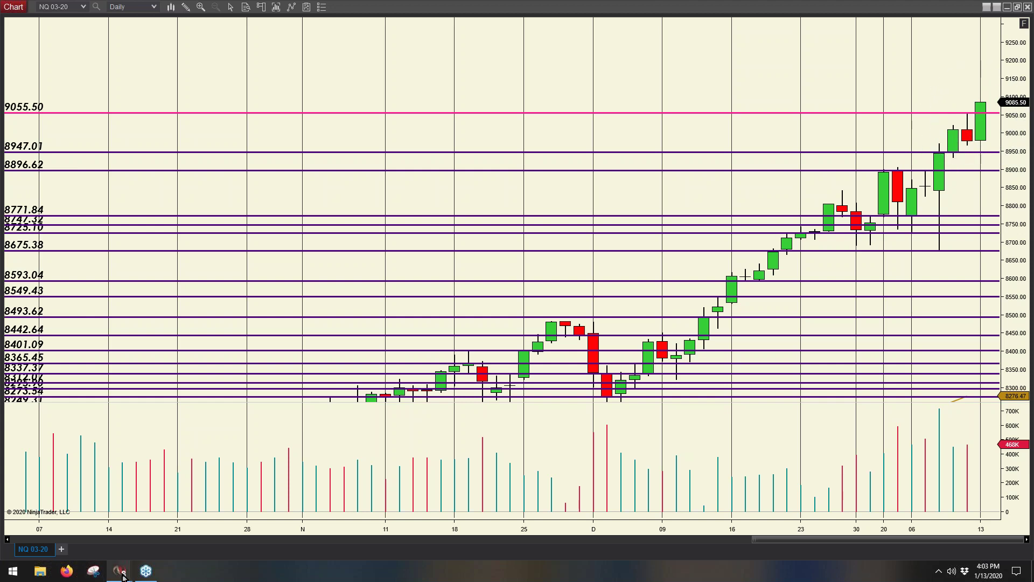
Bring up the YM 03-20 daily chart and examine the last candles against the 29022 and 28927 levels.
mouse_move(123, 576)
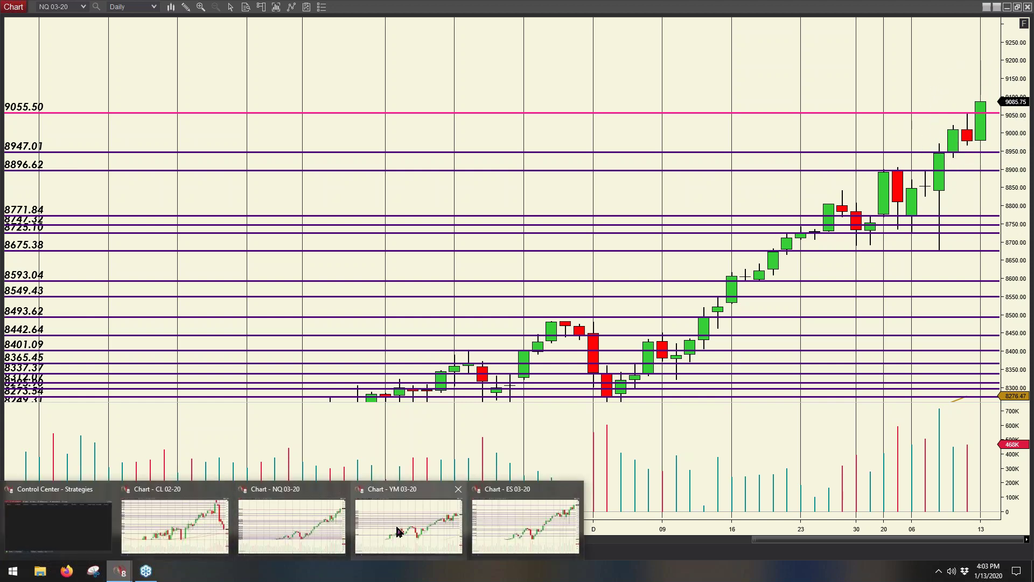
click(397, 532)
key(ctrl)
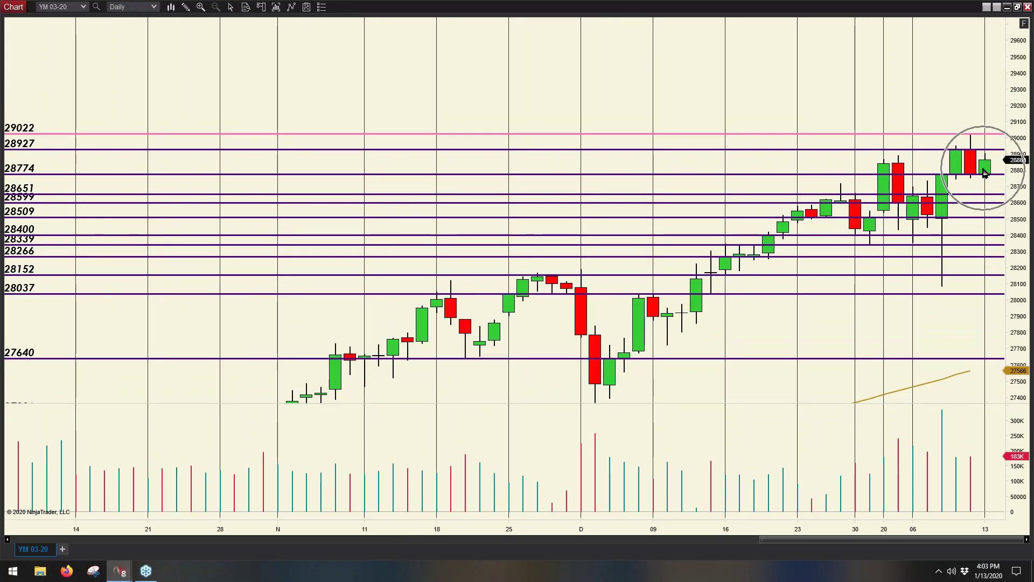
key(ctrl)
key(ctrl)
key(ctrl)
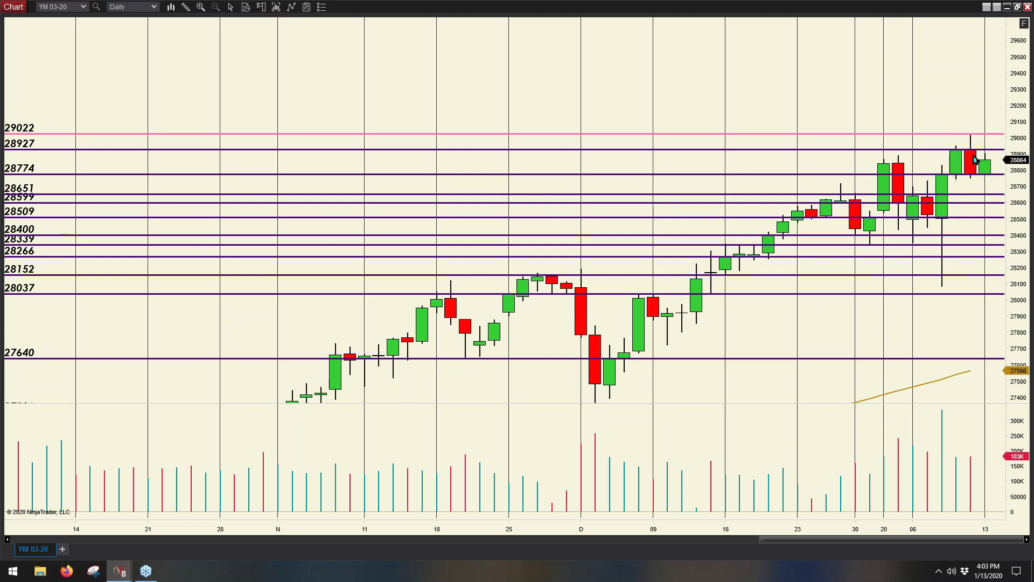
key(ctrl)
key(ctrl)
Bring up the ES 03-20 daily chart and examine the last two candles against the 3286.62 level.
middle_click(968, 164)
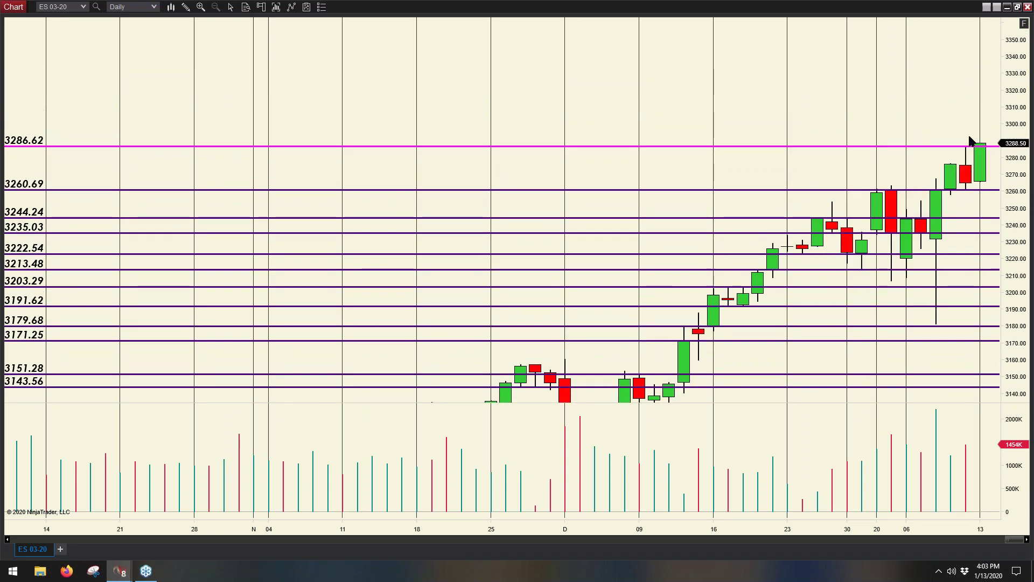
click(964, 174)
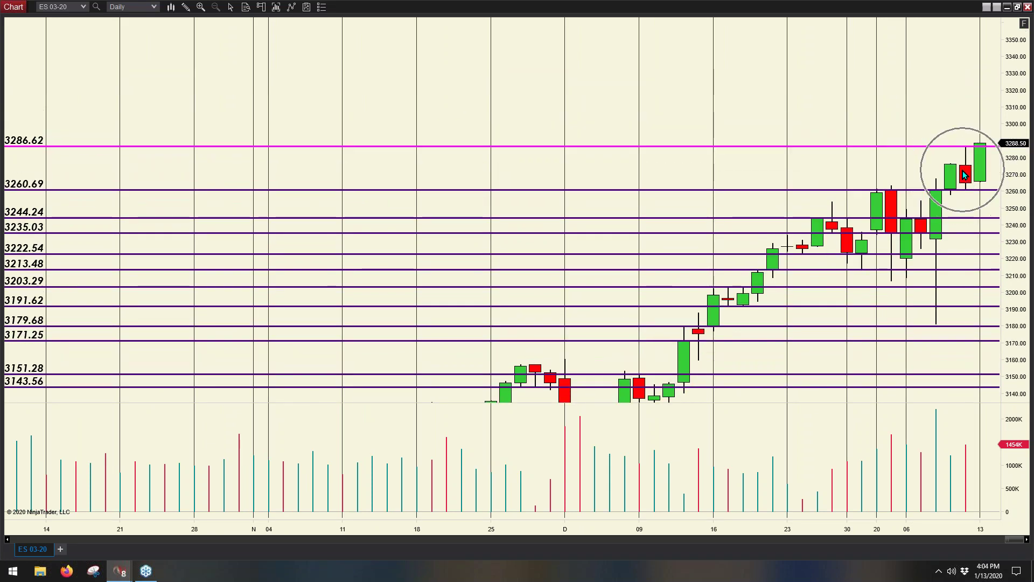
click(979, 147)
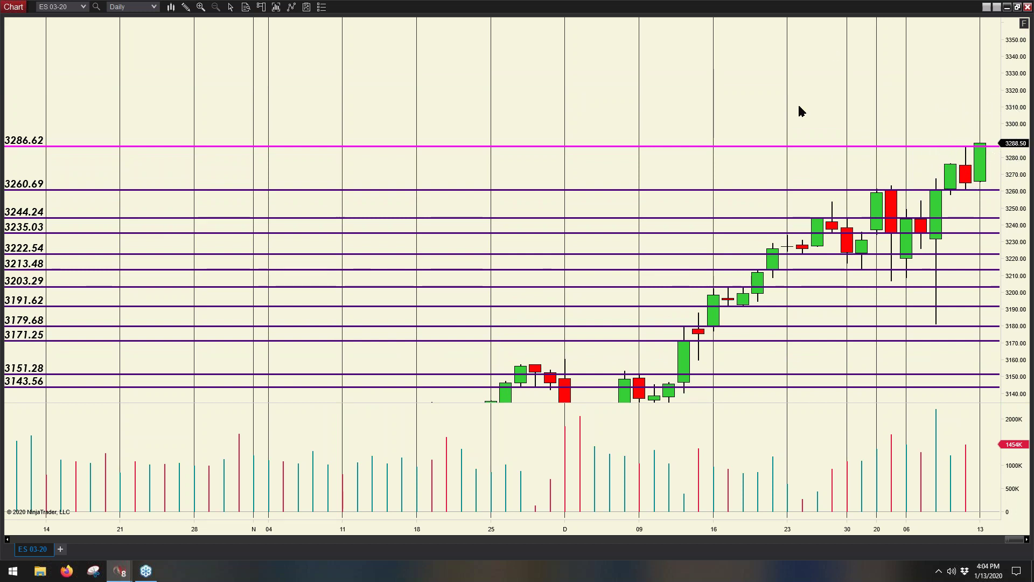
click(955, 92)
click(956, 92)
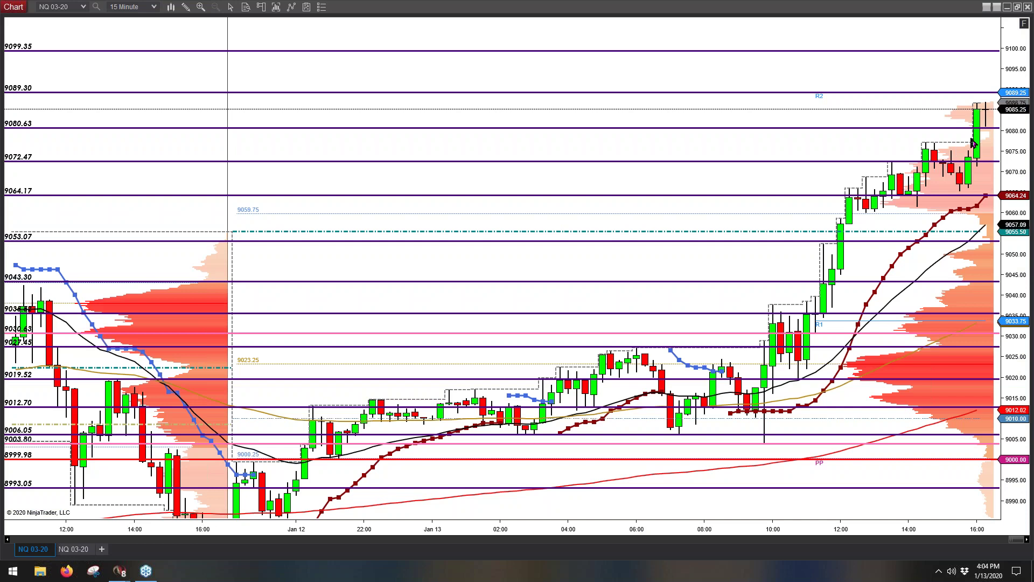
Examine the overnight range and the afternoon rally on the NQ 03-20 15-minute chart against its horizontal levels.
click(469, 397)
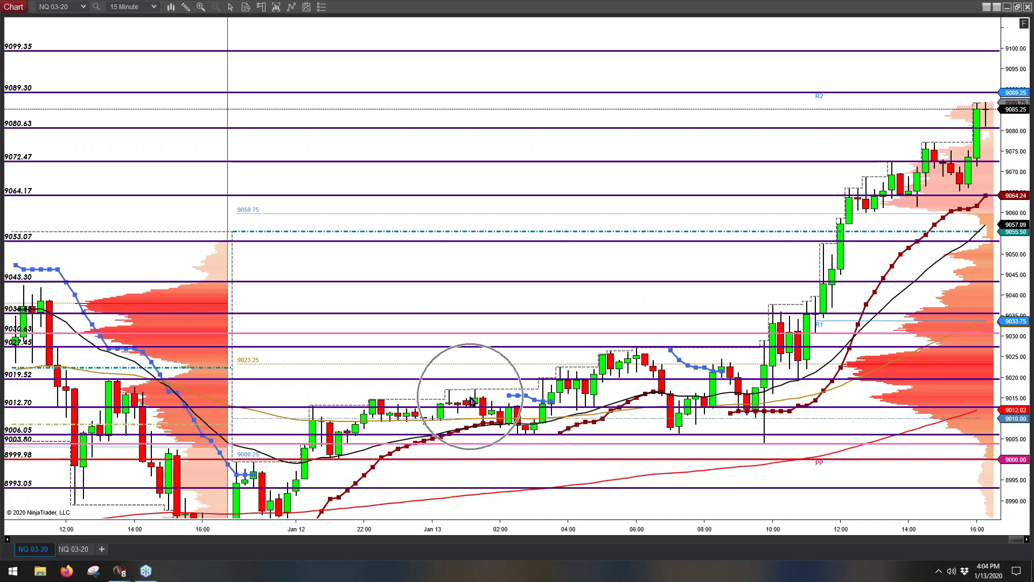
click(651, 417)
click(651, 417)
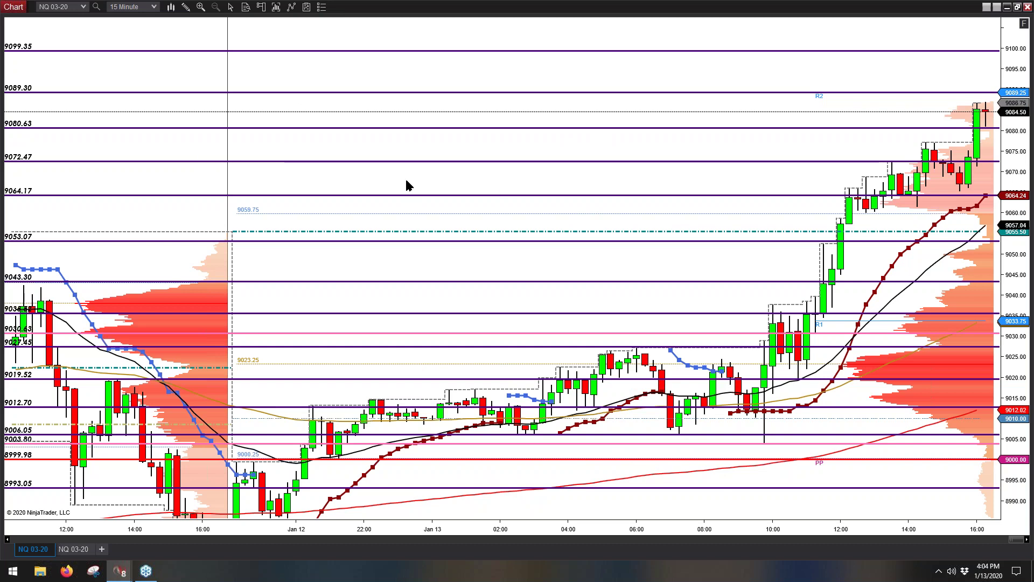
click(952, 177)
click(889, 180)
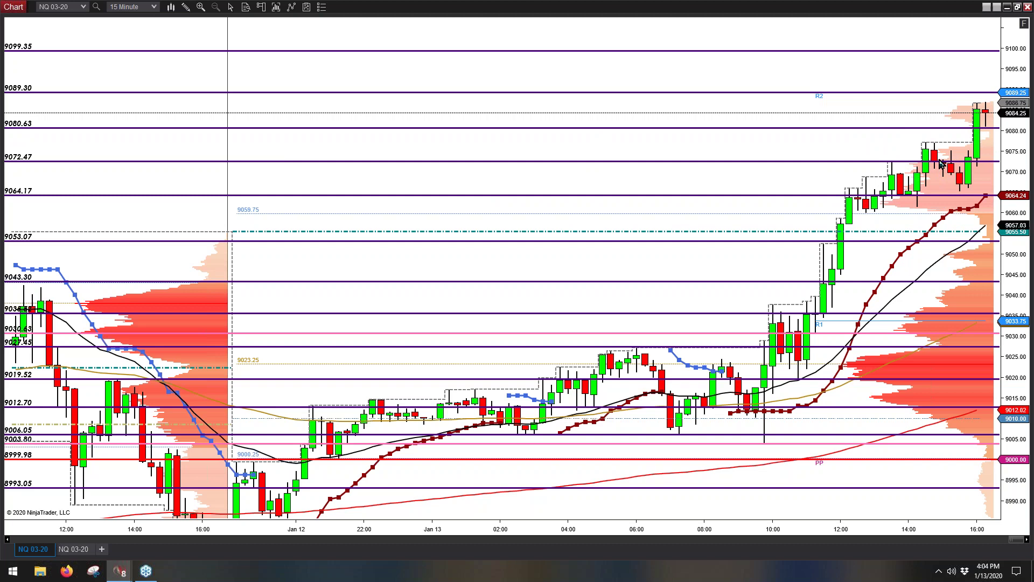
click(900, 200)
click(910, 131)
click(921, 93)
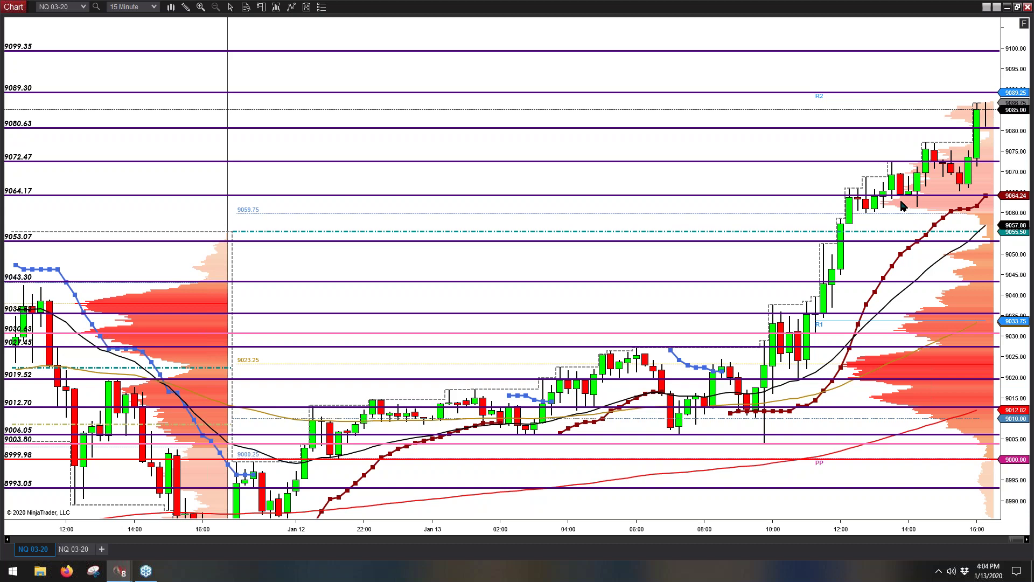
Delete the horizontal lines at 9064.17, 9072.47, 9080.63, 9089.30 and 9099.35 from the NQ 15-minute chart.
click(837, 196)
key(Delete)
click(842, 161)
key(Delete)
click(852, 127)
key(Delete)
click(870, 92)
key(Delete)
click(894, 50)
key(Delete)
Delete the remaining horizontal lines higher up, above the current price on the NQ 15-minute chart.
drag(1010, 67, 1017, 143)
click(986, 135)
key(Delete)
click(982, 111)
key(Delete)
click(972, 91)
key(Delete)
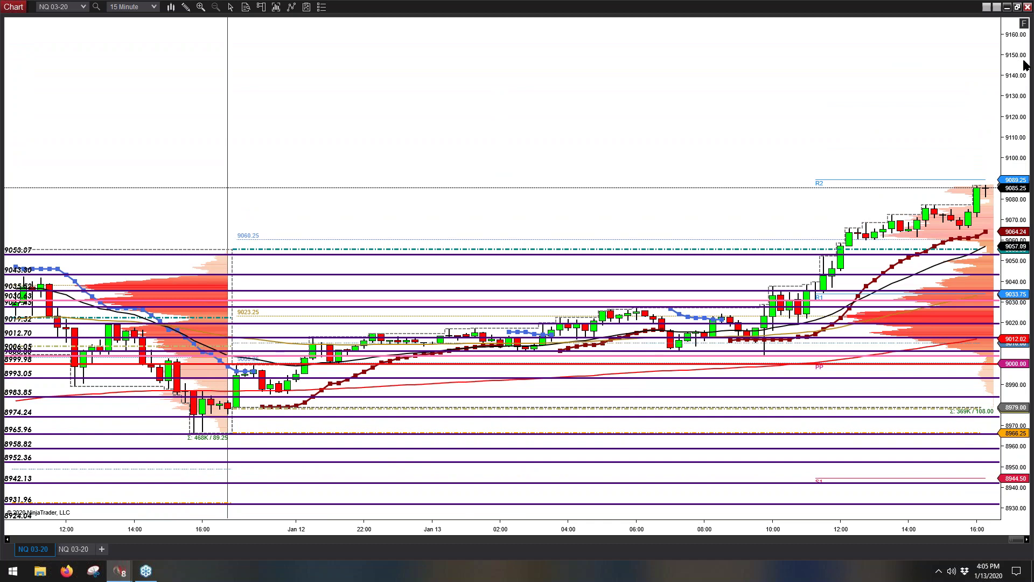
drag(1026, 63, 1005, 79)
click(990, 66)
key(Delete)
Open the chart's indicator settings and review the parameters of the configured Pivots indicator.
drag(1021, 44, 1015, 142)
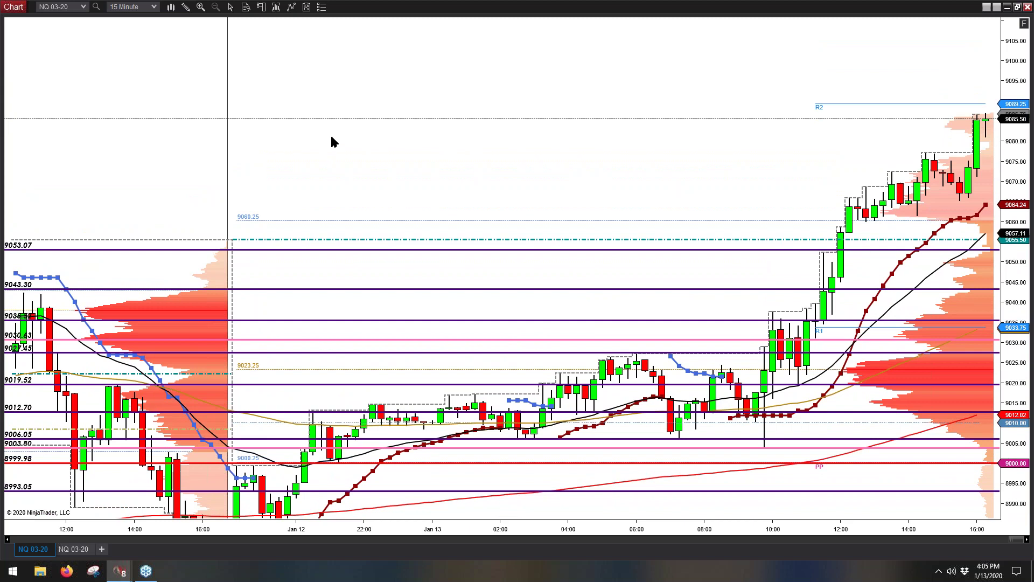
right_click(331, 142)
click(362, 139)
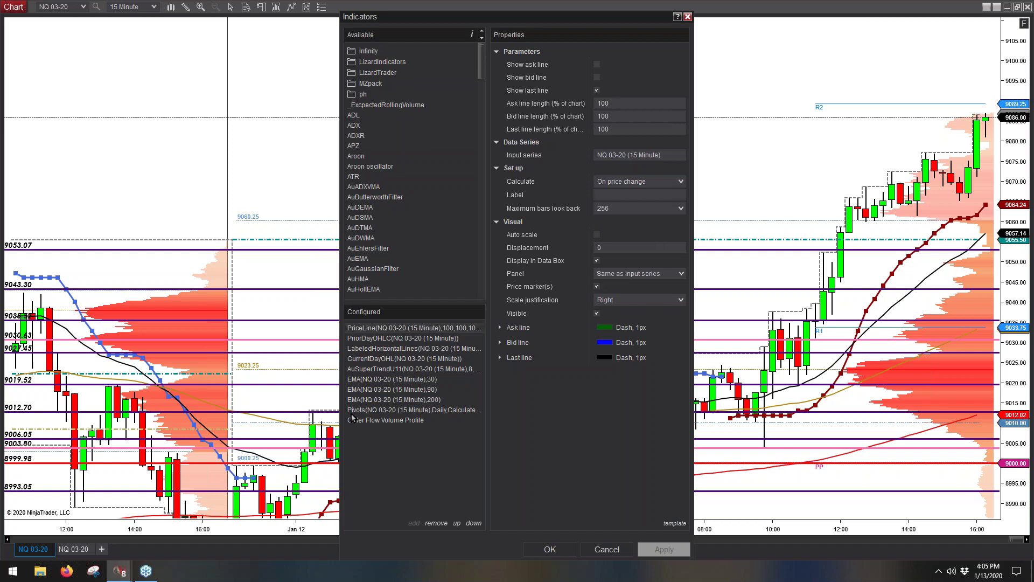
click(438, 413)
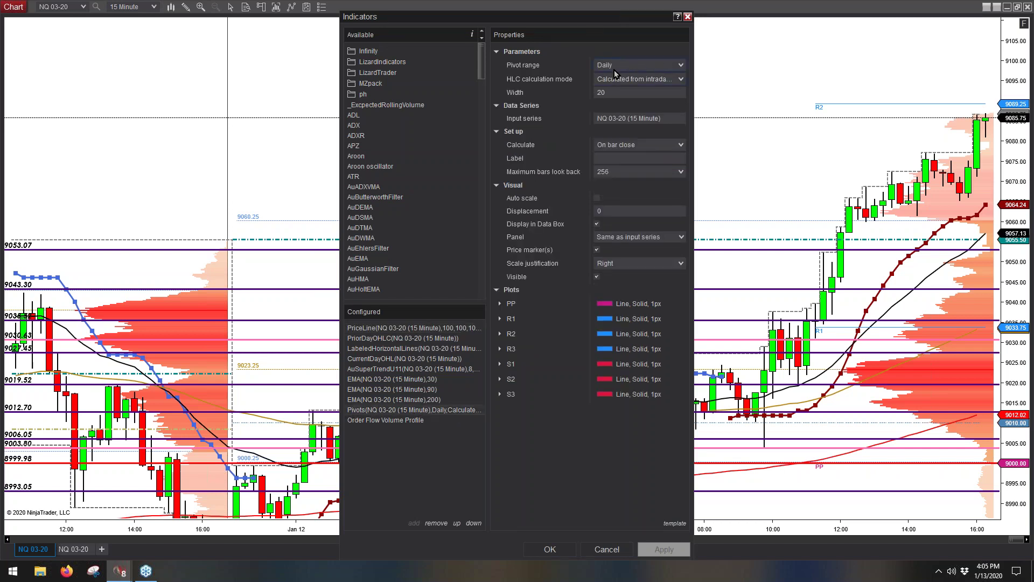
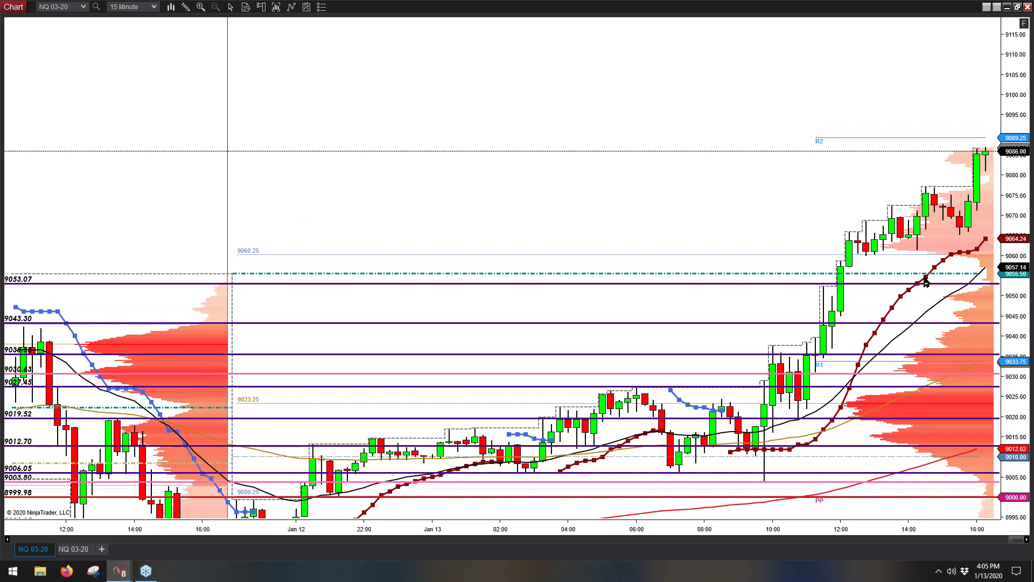
Draw a horizontal line on the R2 pivot at about 9089.02 and a Fibonacci retracement from about 9055.55 up to 9088.75.
click(853, 139)
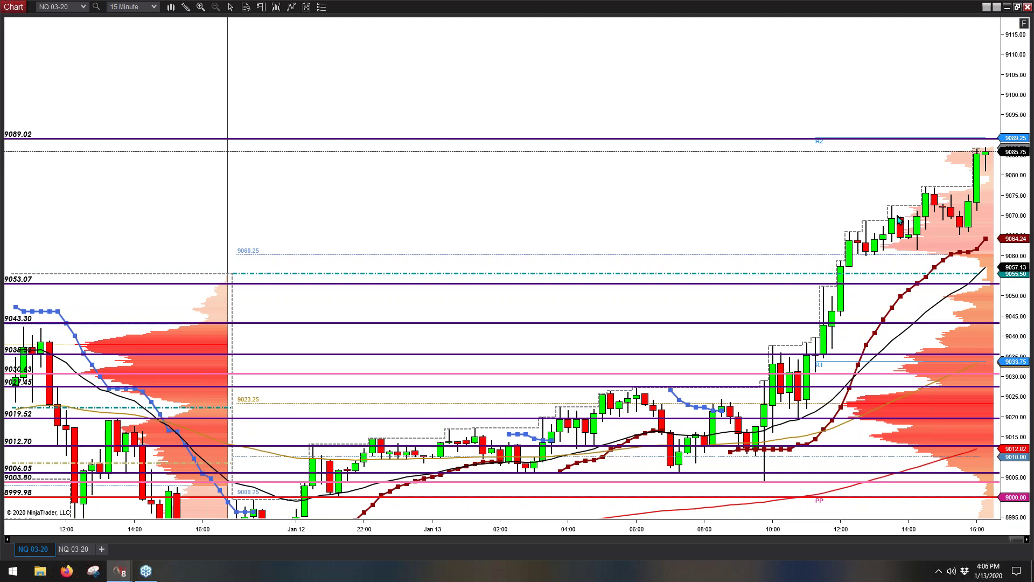
click(187, 10)
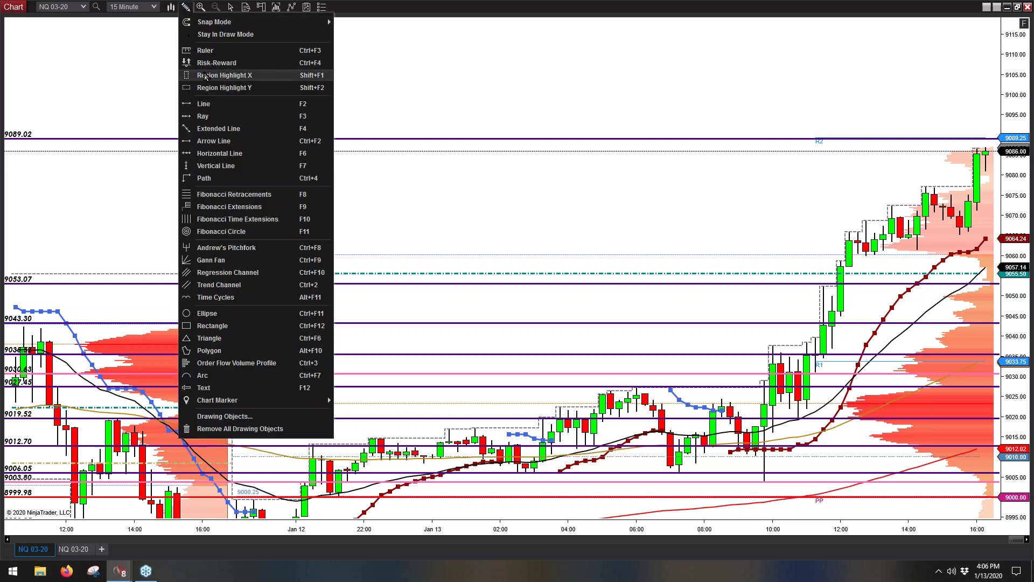
click(216, 194)
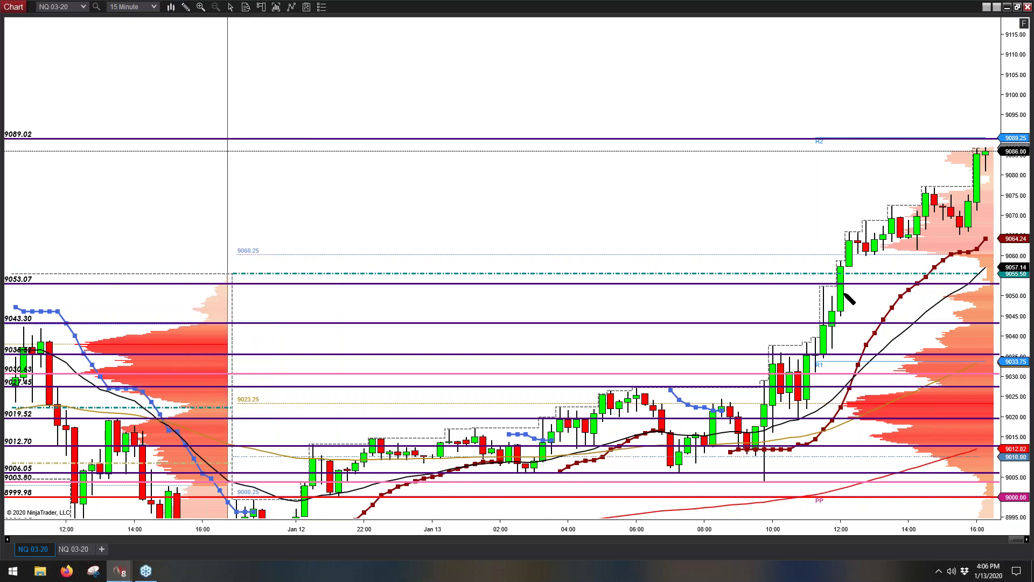
drag(860, 275, 858, 138)
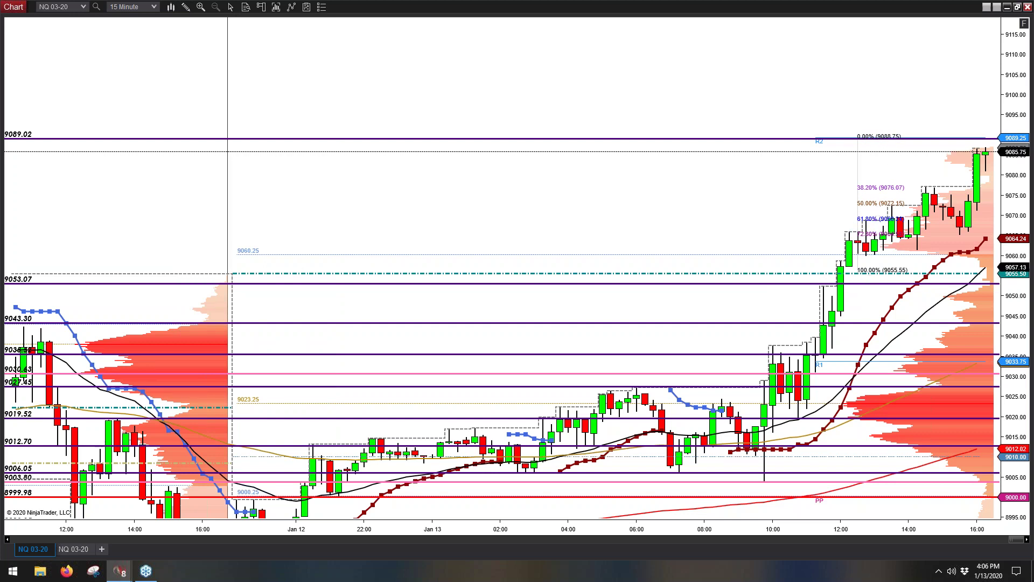
Place a horizontal line at the 50% retracement, about 9072.55, and delete the Fibonacci retracement.
click(891, 205)
click(858, 167)
key(Delete)
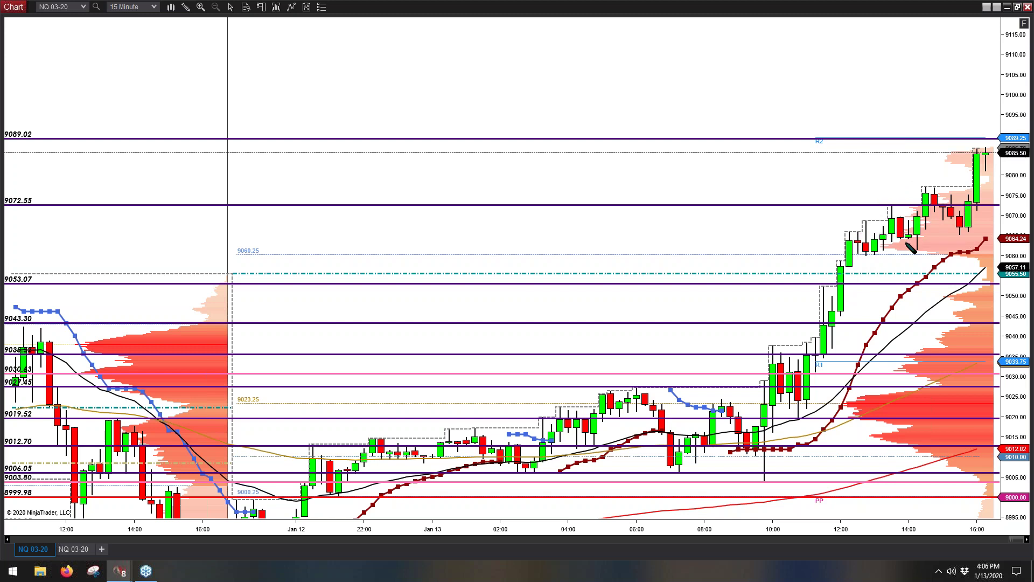
Add horizontal lines at about 9063.99 and between the 9072.55 and 9089.02 levels, adjusting the upper one to about 9080.45.
click(905, 239)
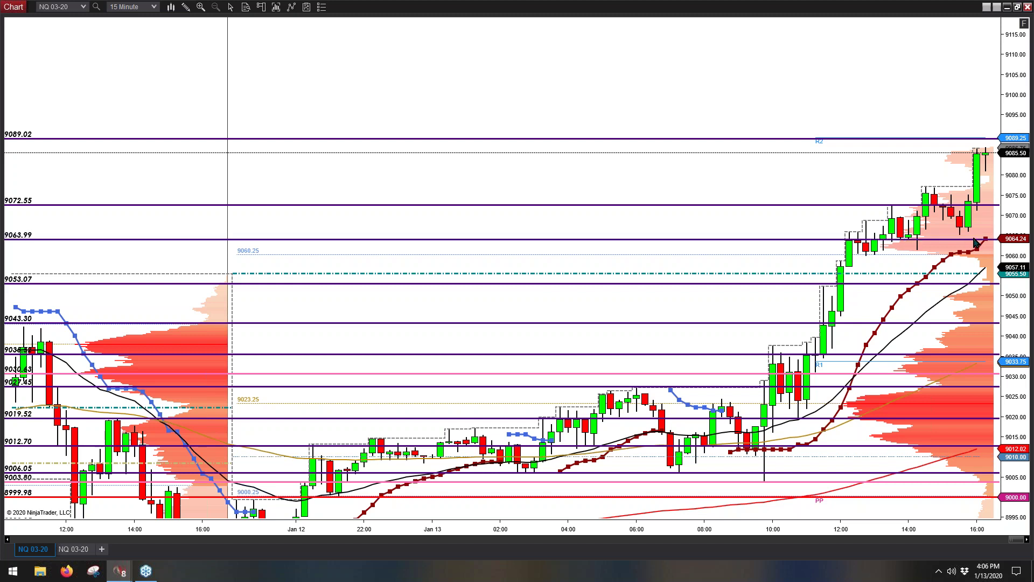
click(934, 176)
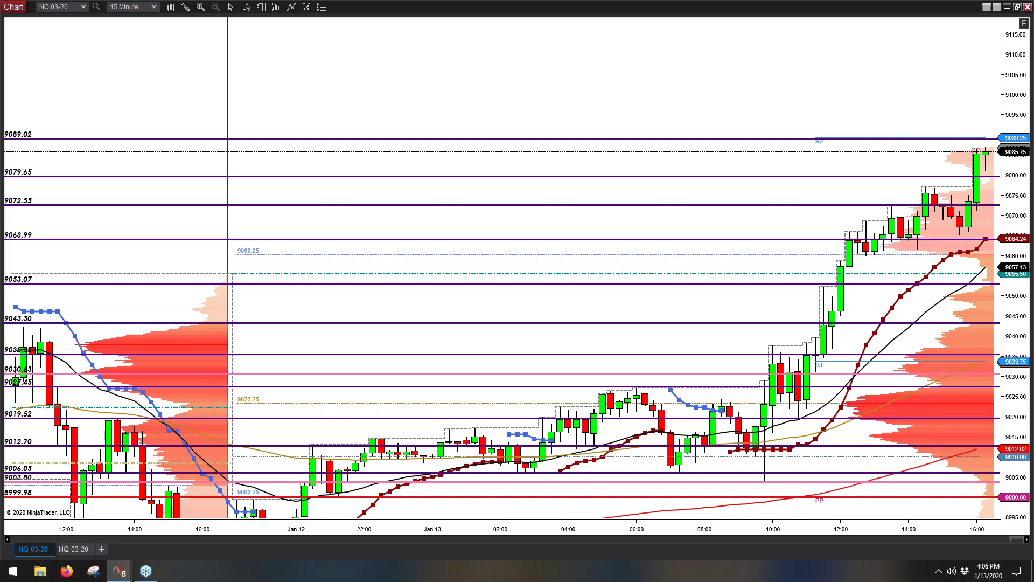
click(933, 176)
drag(934, 176, 933, 173)
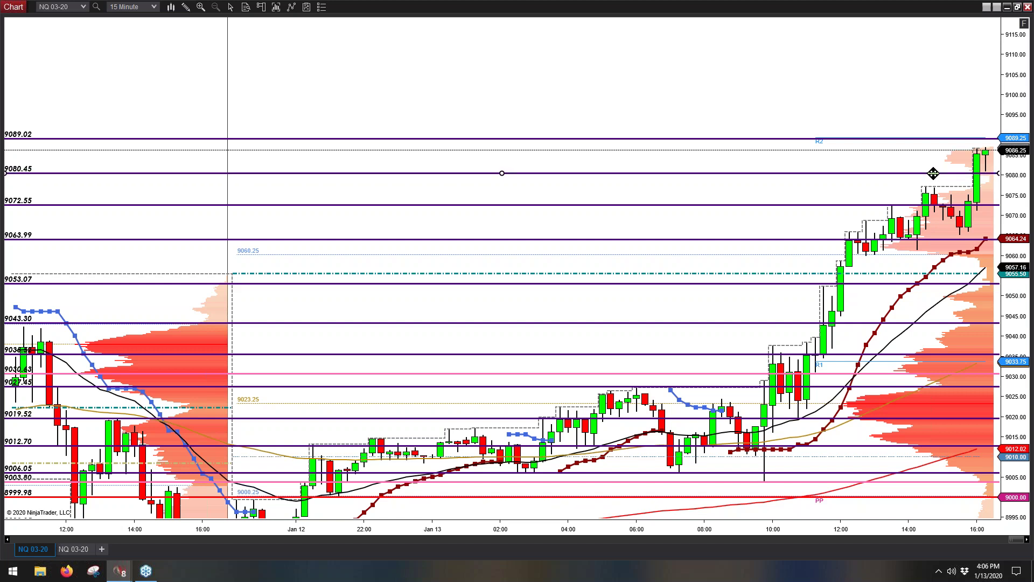
click(699, 104)
Examine the redrawn levels against the price action and the prior high near 9055.50.
click(948, 182)
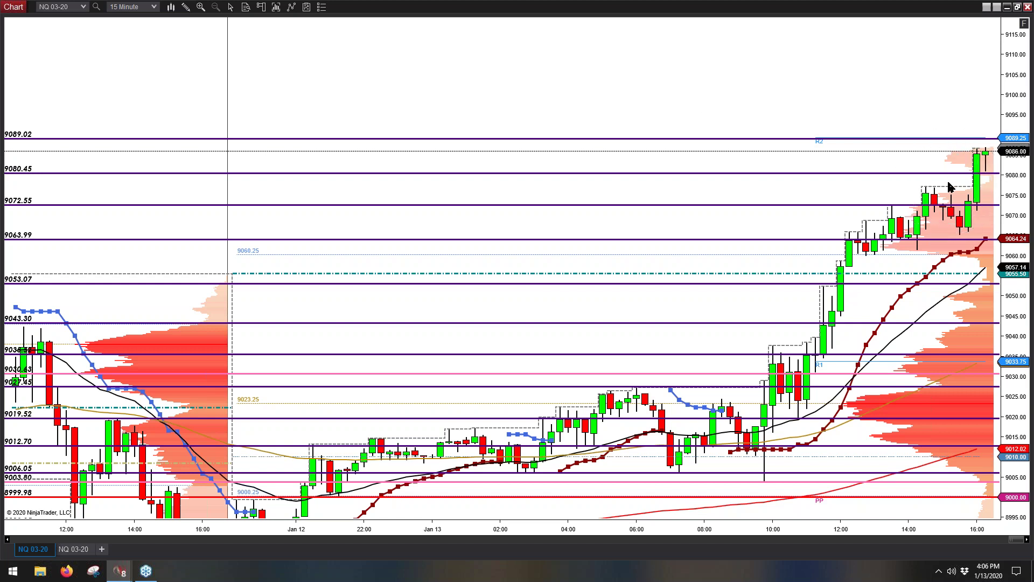
click(835, 275)
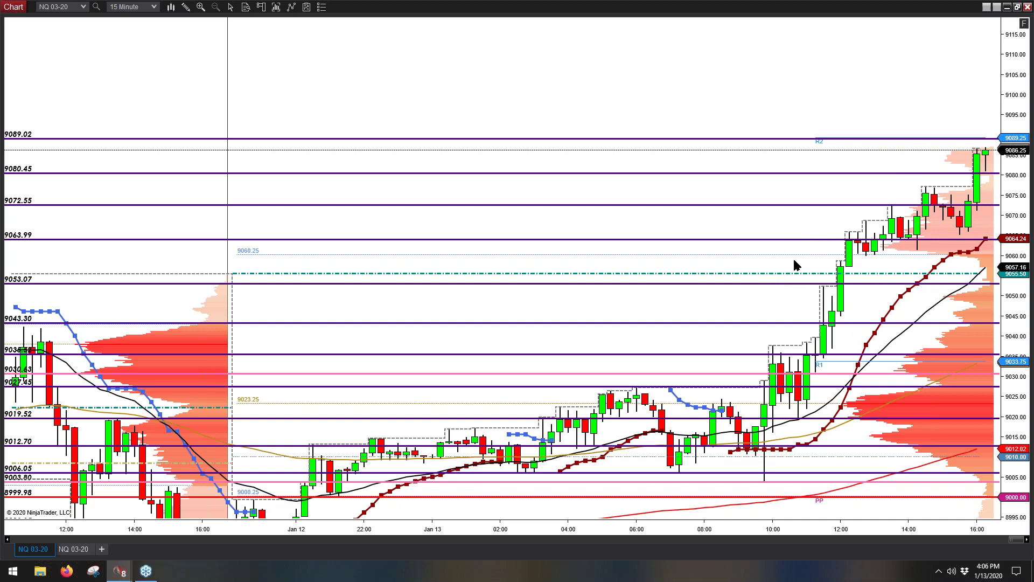
click(1011, 282)
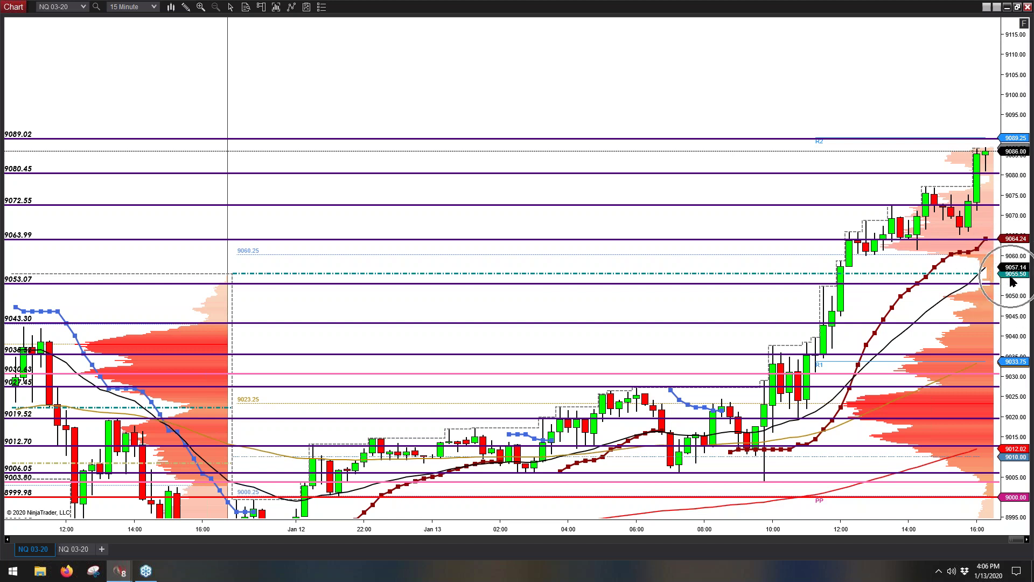
click(33, 245)
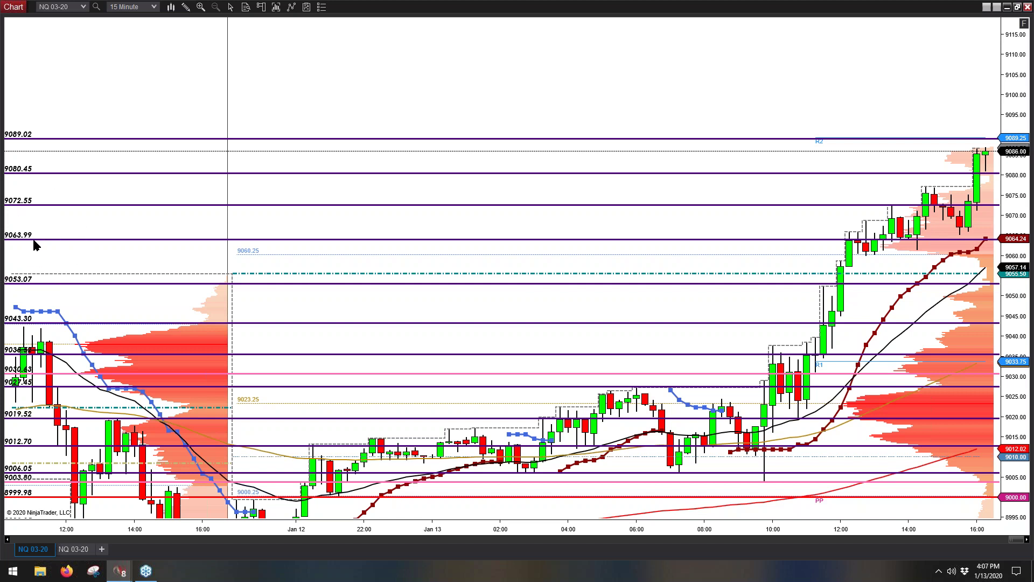
click(32, 264)
click(34, 251)
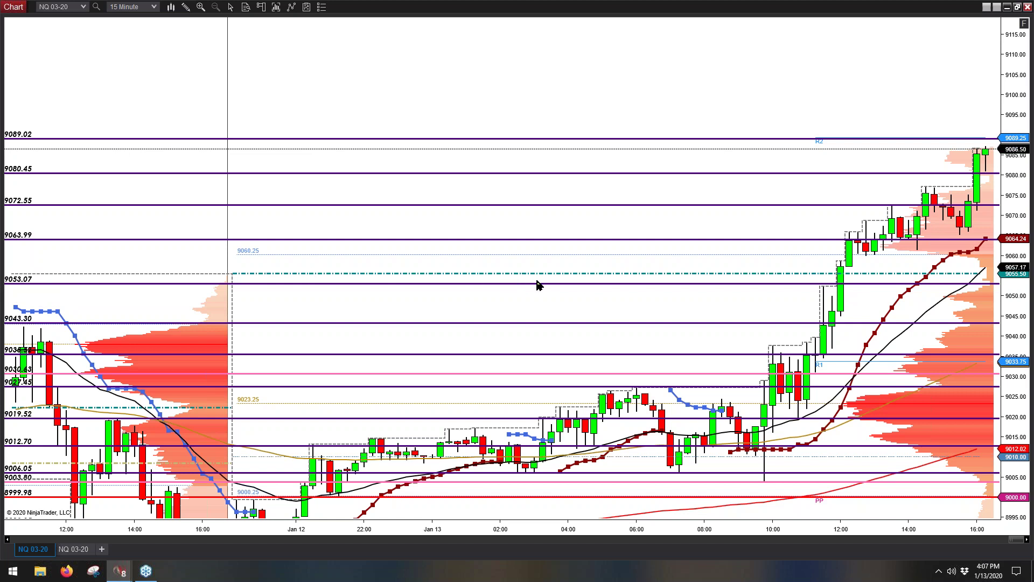
Add horizontal lines between the existing levels at about 9059.44, 9068.27, 9076.44 and 9084.47 on the NQ chart.
click(414, 258)
click(478, 223)
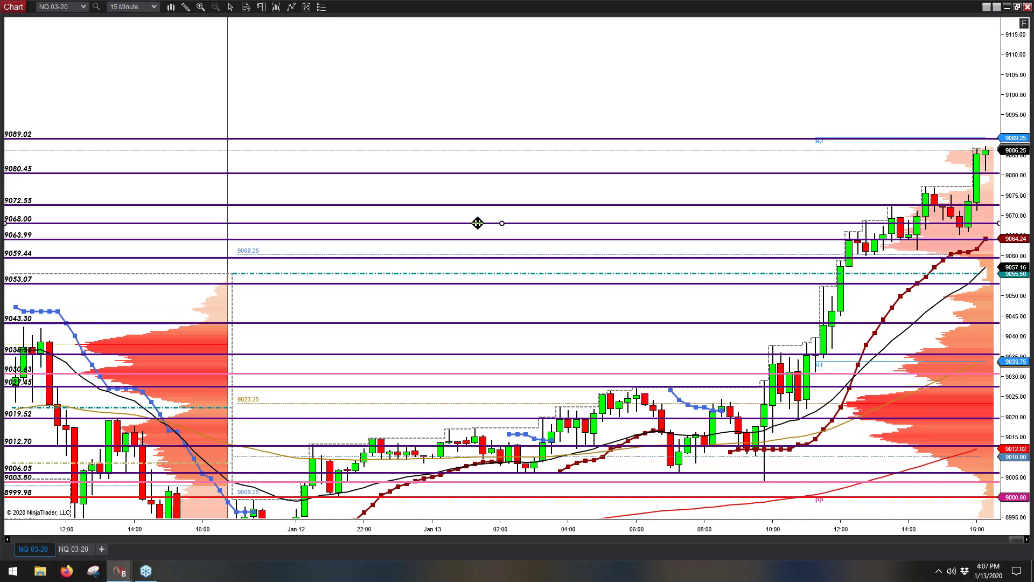
click(521, 189)
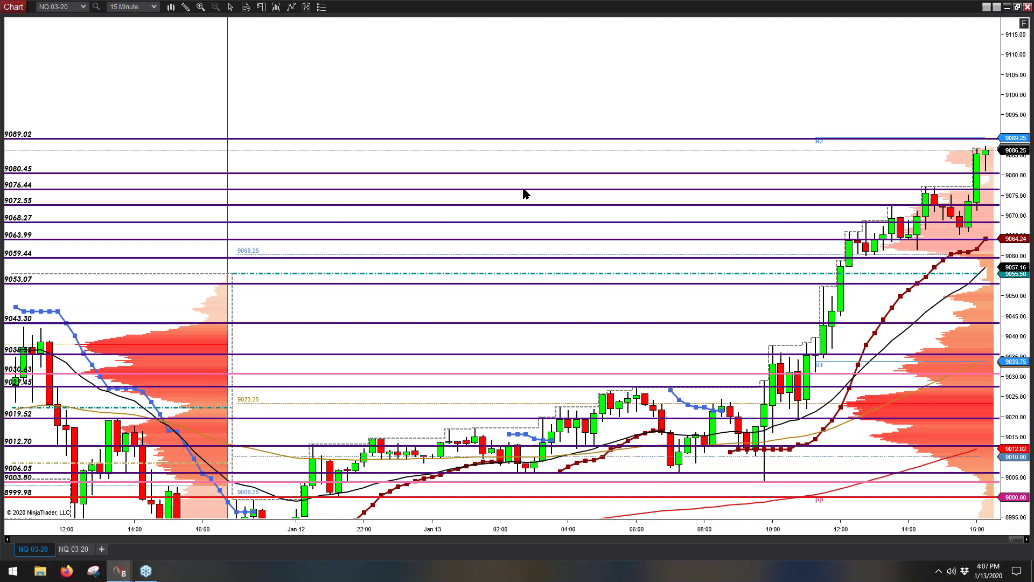
click(545, 158)
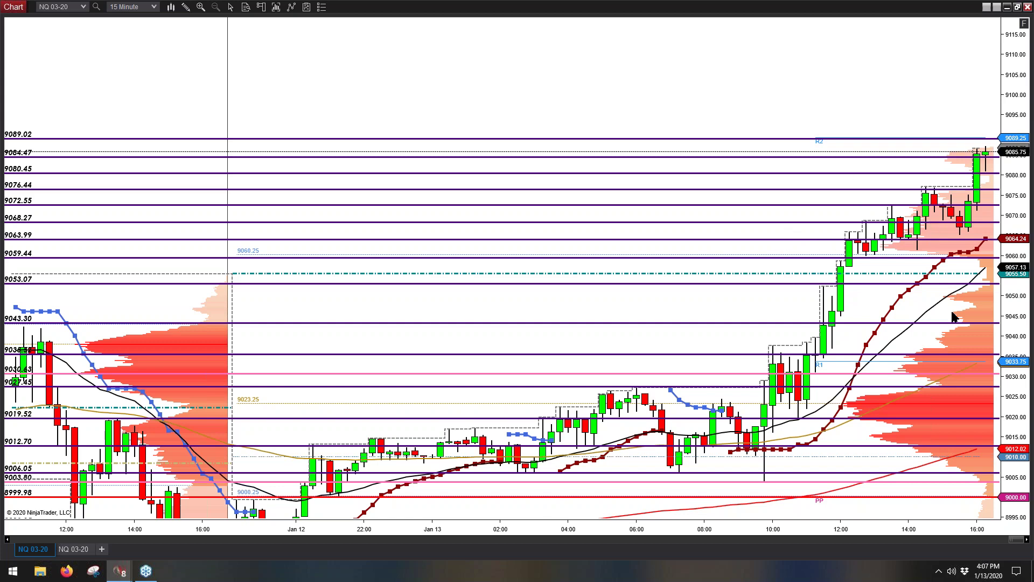
Place a horizontal line on the R3 pivot at about 9178.48 and another midway down to R2 at about 9133.23.
drag(928, 526, 832, 531)
drag(1017, 293, 1016, 300)
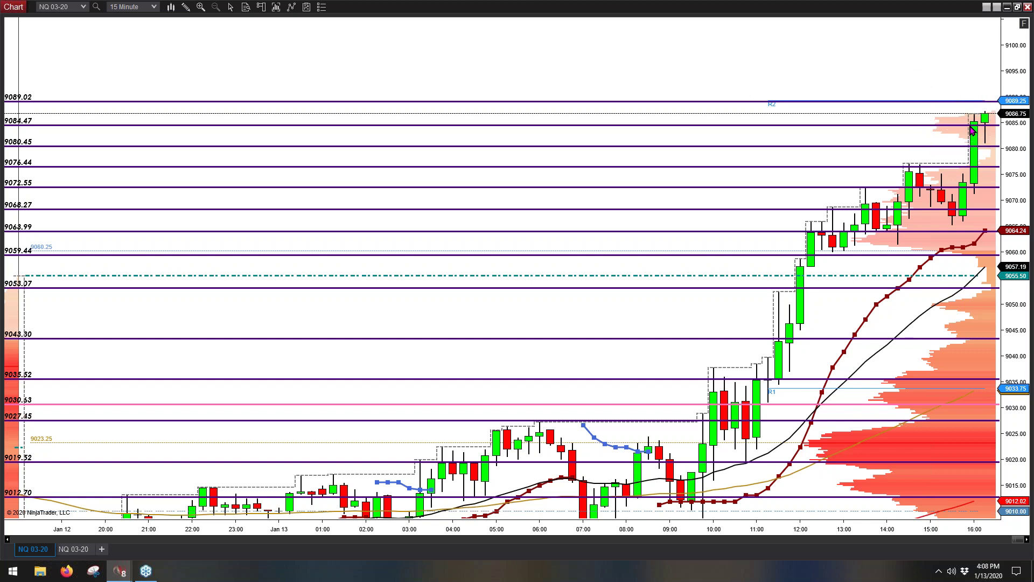
scroll(1023, 183, up, 5)
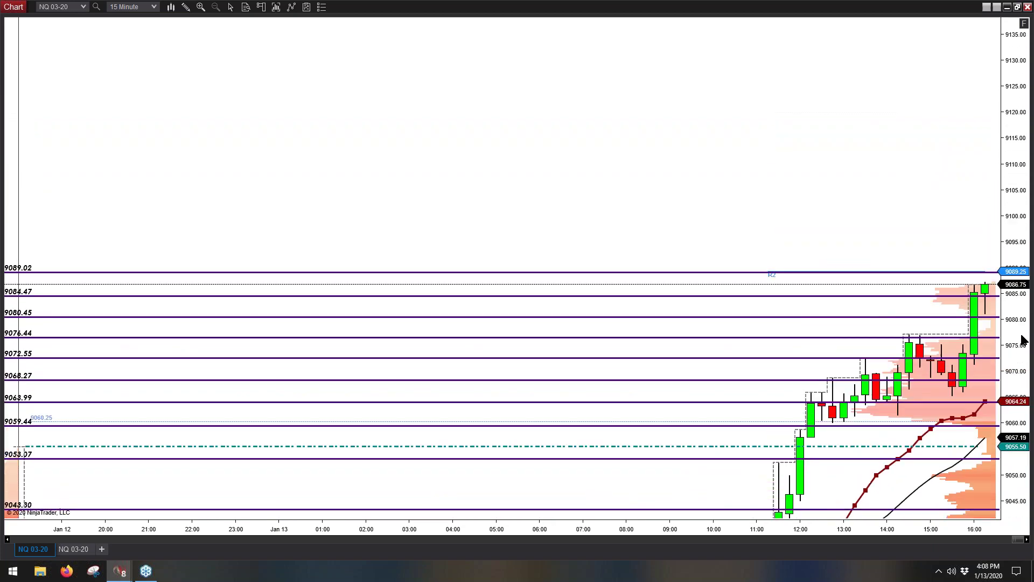
scroll(1024, 297, up, 1)
drag(1017, 235, 1019, 280)
drag(1015, 185, 1016, 201)
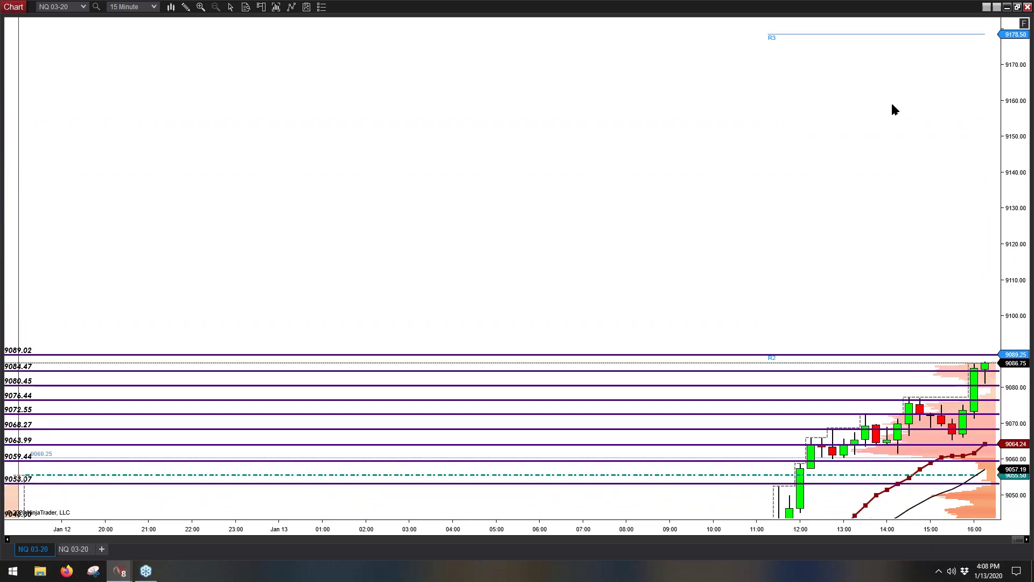
click(798, 35)
click(842, 188)
drag(842, 189, 839, 196)
Add horizontal lines at about 9111.28 and 9156.53, splitting the two halves of the R2 to R3 range.
click(862, 276)
drag(861, 277, 862, 275)
click(860, 113)
double_click(860, 113)
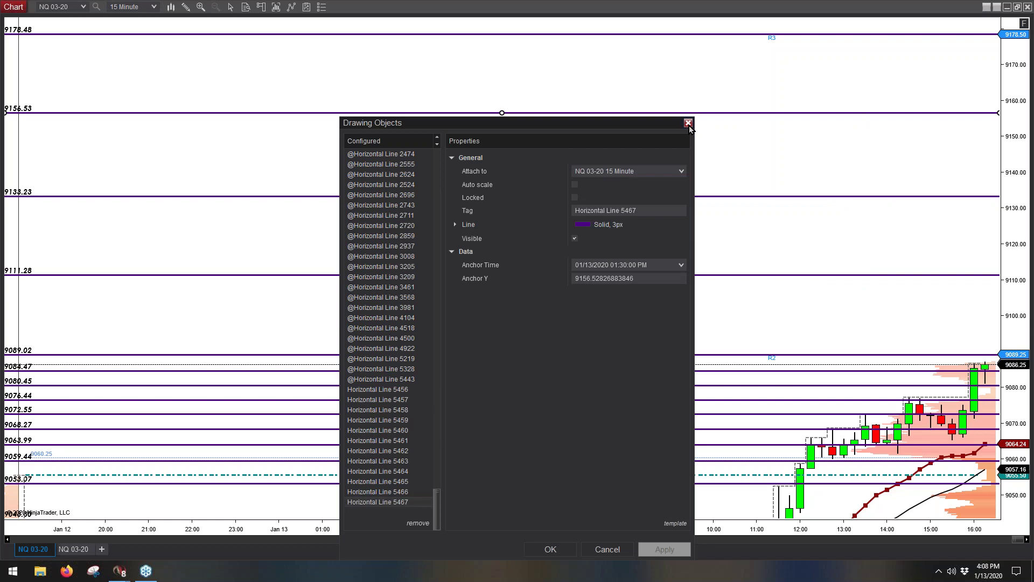
click(690, 129)
Add horizontal lines at about 9099.40, 9093.99 and 9104.81 between R2 and the 9111.28 level.
click(887, 318)
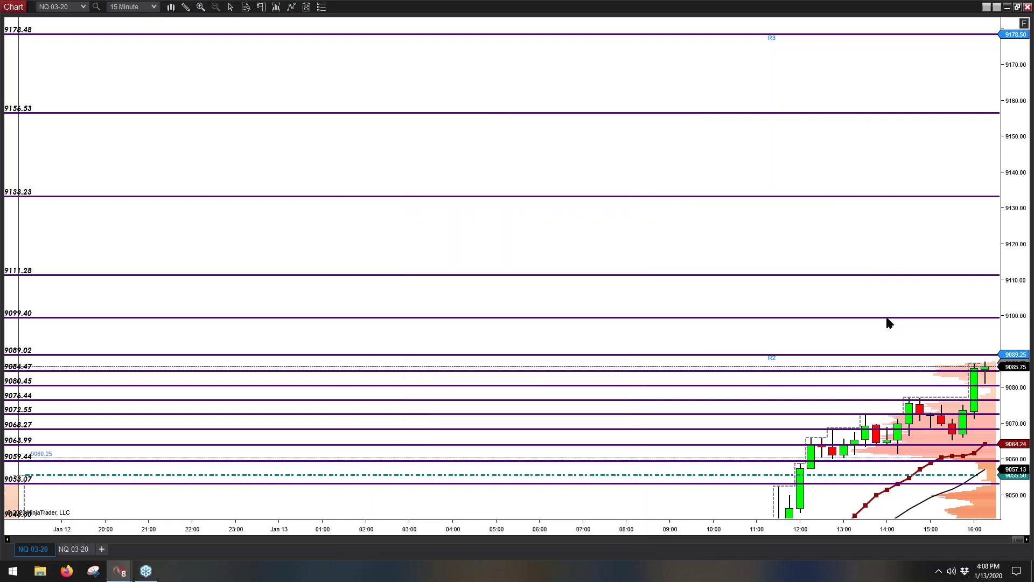
click(887, 317)
click(816, 331)
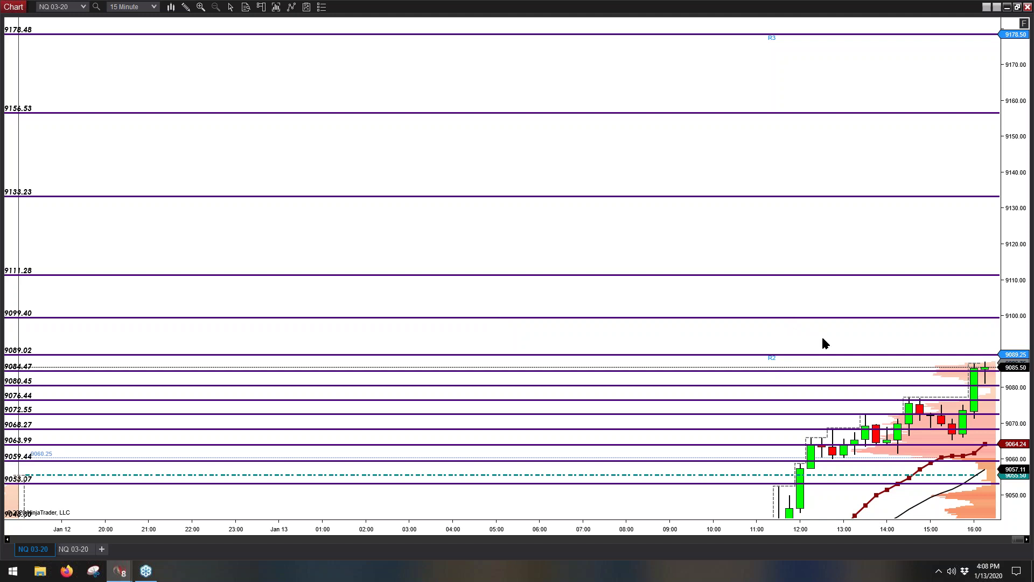
click(863, 336)
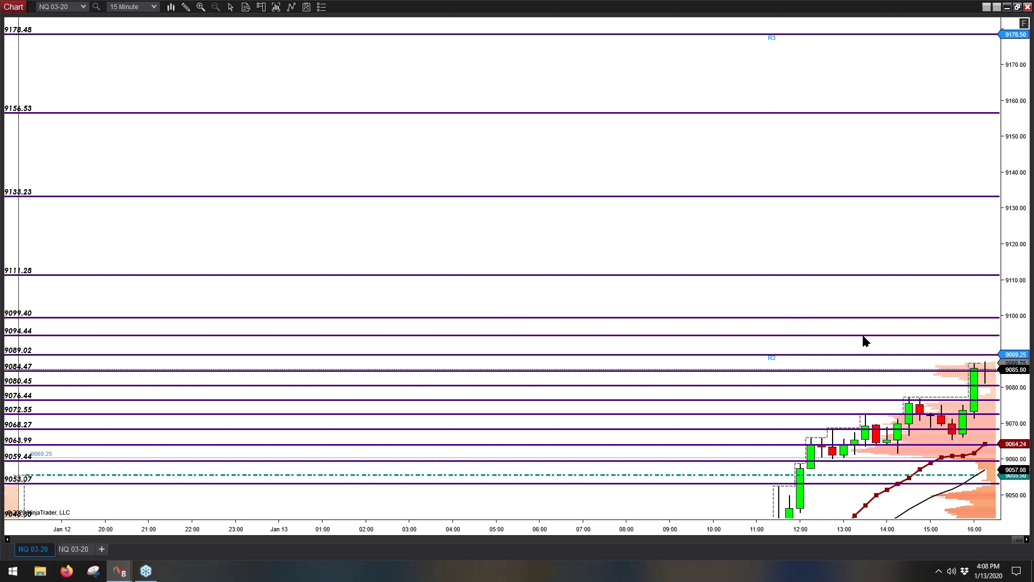
drag(864, 337, 863, 336)
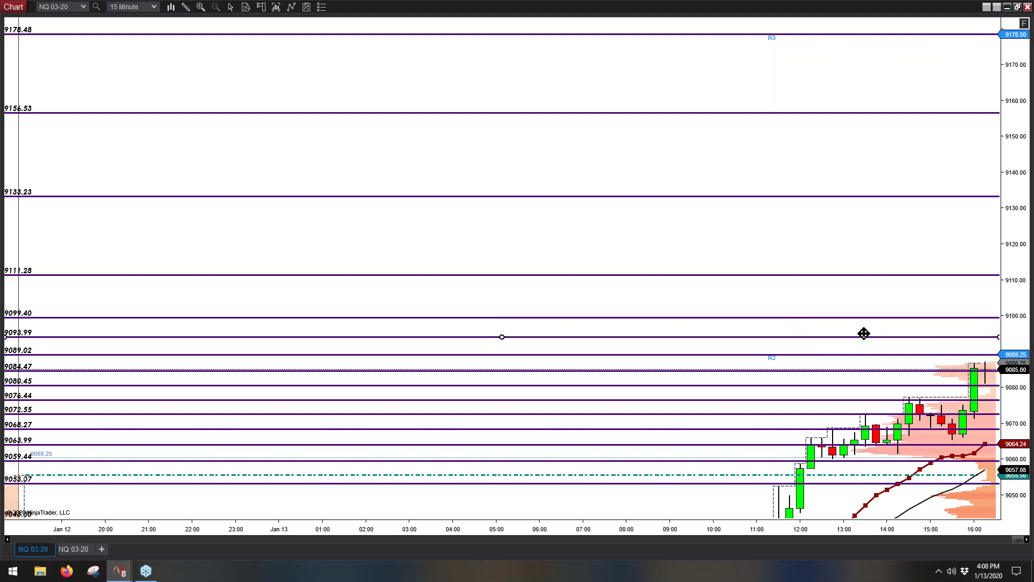
click(863, 298)
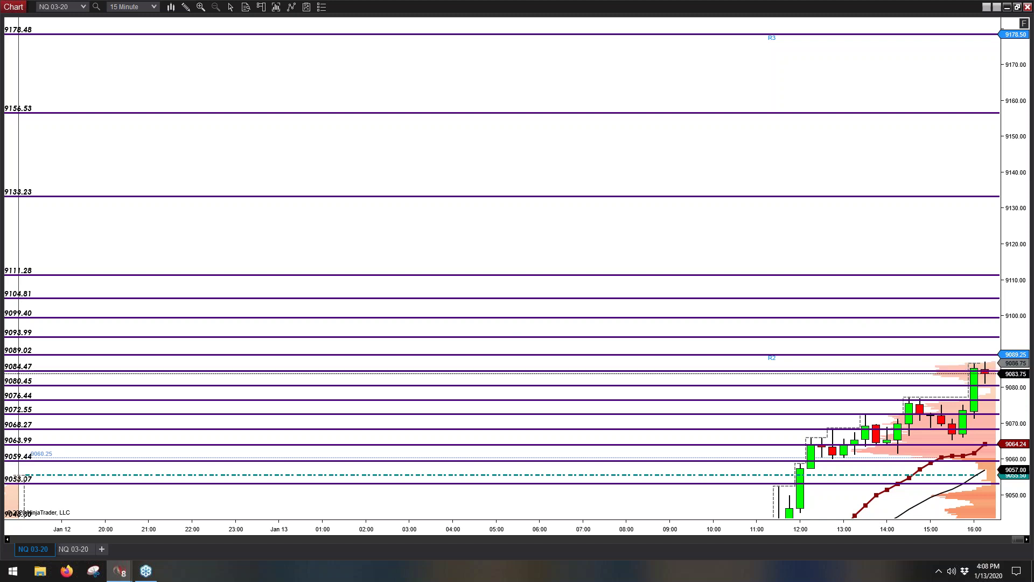
Add horizontal lines at about 9122.40, 9116.39 and 9127.81 between the 9111.28 and 9133.23 levels.
click(867, 234)
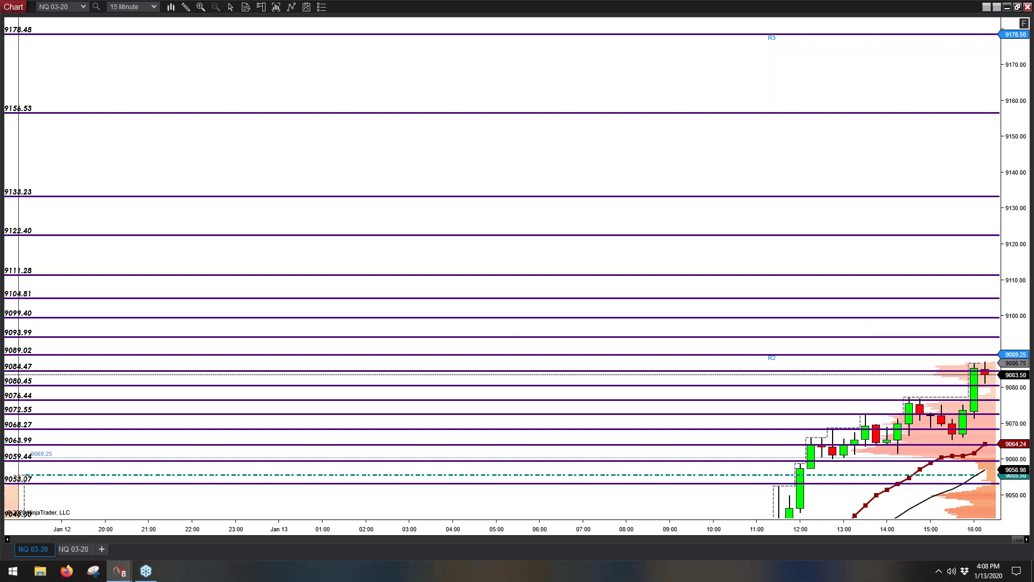
click(892, 256)
drag(891, 257, 890, 257)
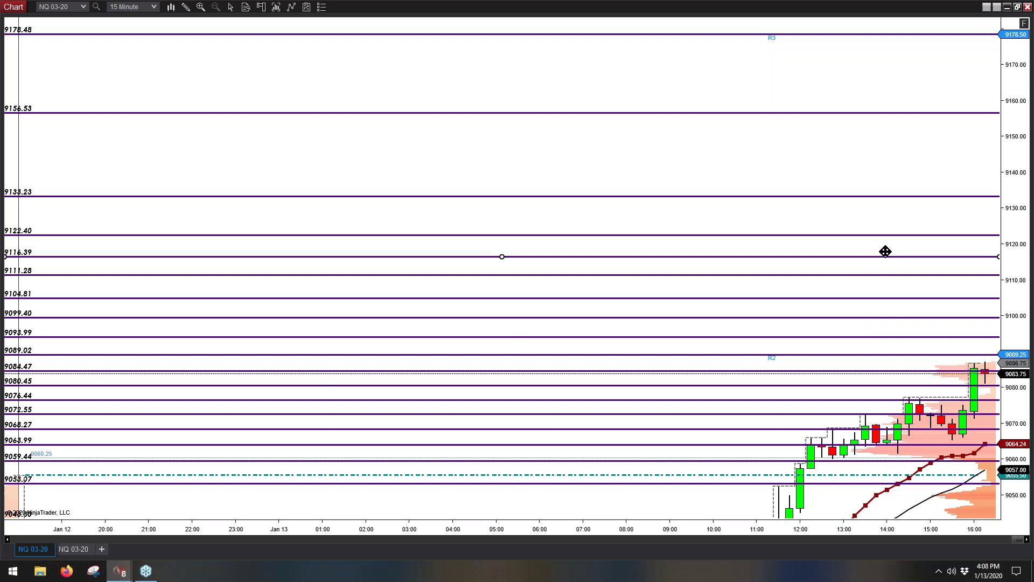
click(884, 214)
key(ctrl+b)
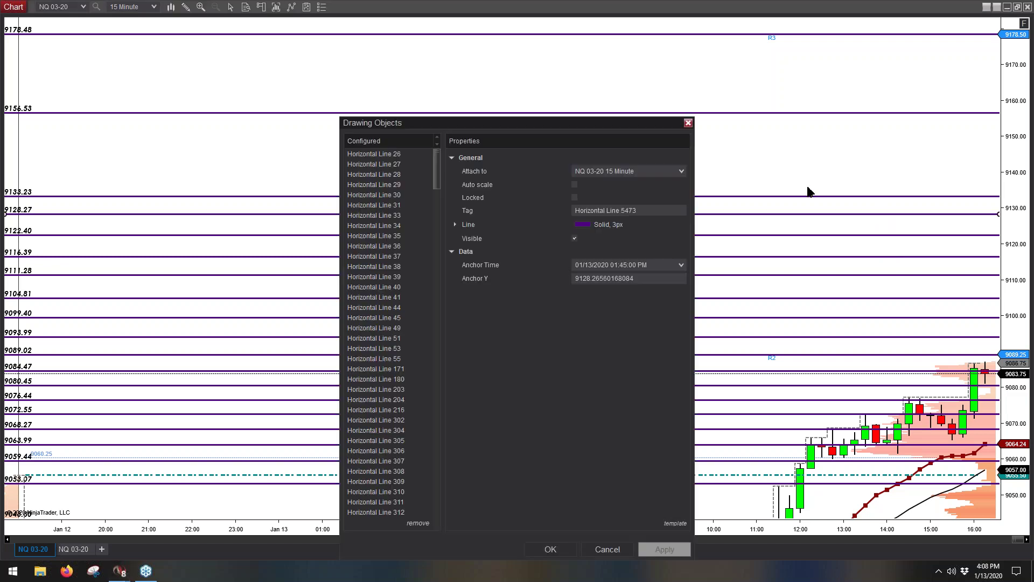
click(688, 124)
drag(798, 213, 797, 215)
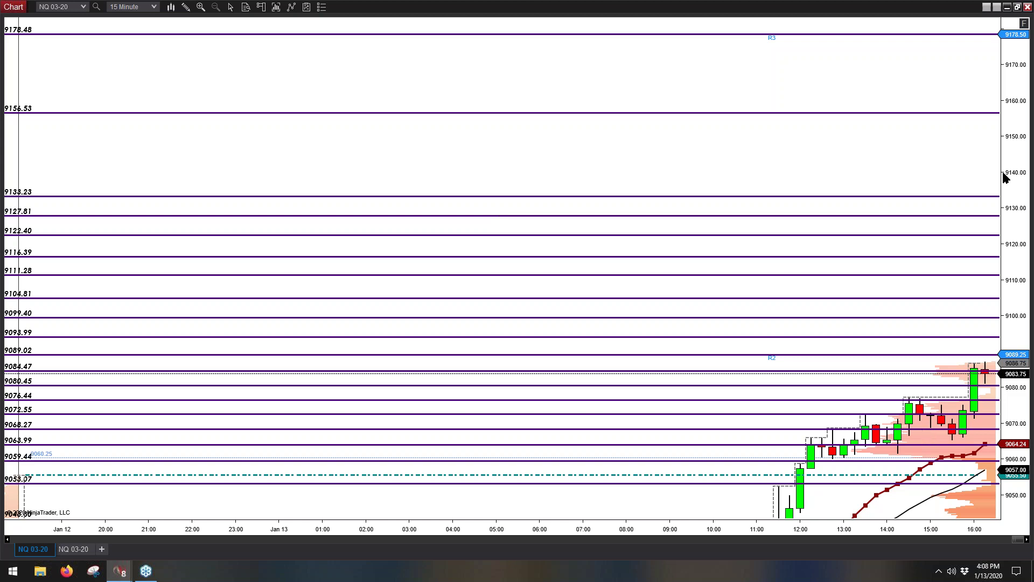
Delete all the horizontal lines from 9133.23 down to 9063.99 on the NQ chart.
drag(1009, 148, 1012, 225)
scroll(1010, 225, down, 2)
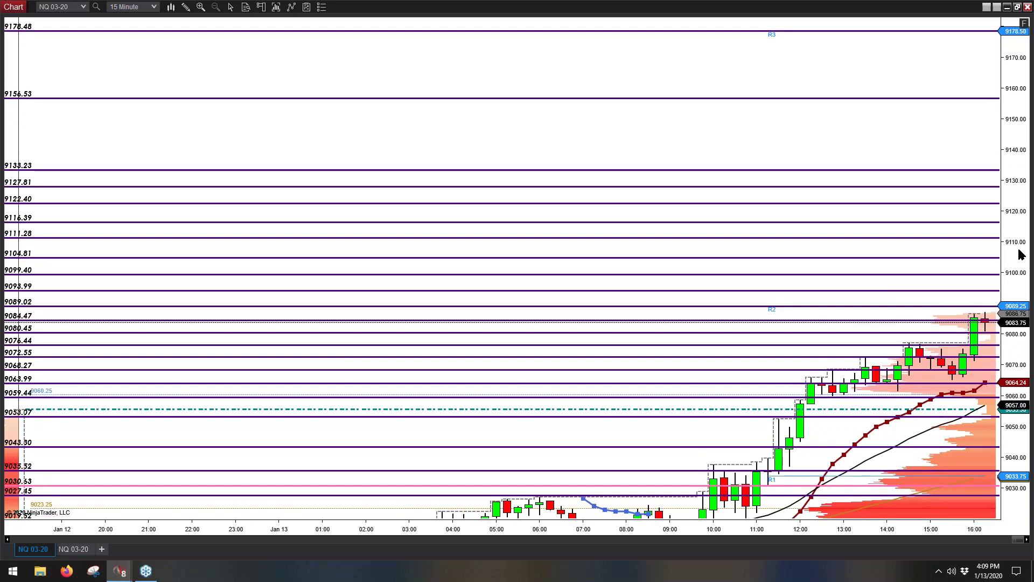
drag(1022, 254, 1022, 299)
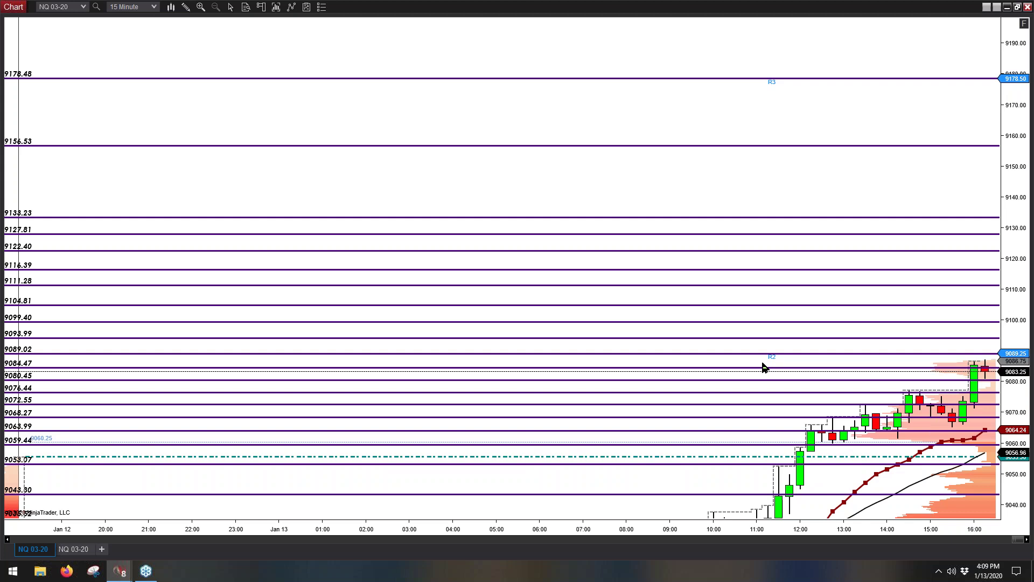
click(743, 218)
key(Delete)
click(752, 234)
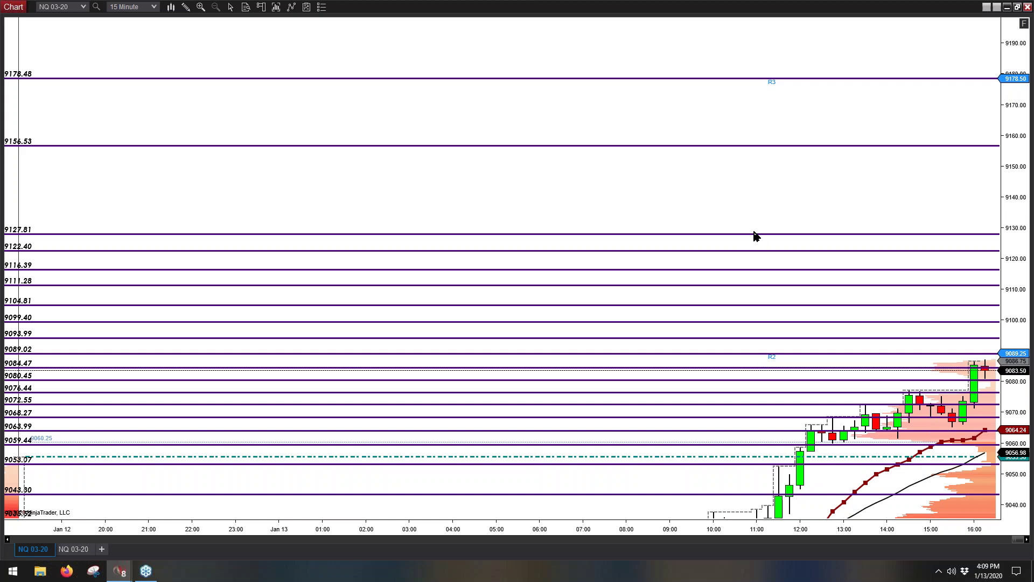
key(Delete)
click(759, 251)
key(Delete)
click(765, 269)
key(Delete)
click(774, 285)
key(Delete)
click(787, 305)
key(Delete)
click(791, 321)
key(Delete)
click(796, 338)
key(Delete)
click(802, 353)
key(Delete)
click(811, 368)
key(Delete)
click(818, 379)
key(Delete)
click(820, 393)
key(Delete)
click(818, 404)
key(Delete)
click(813, 417)
key(Delete)
click(813, 430)
key(Delete)
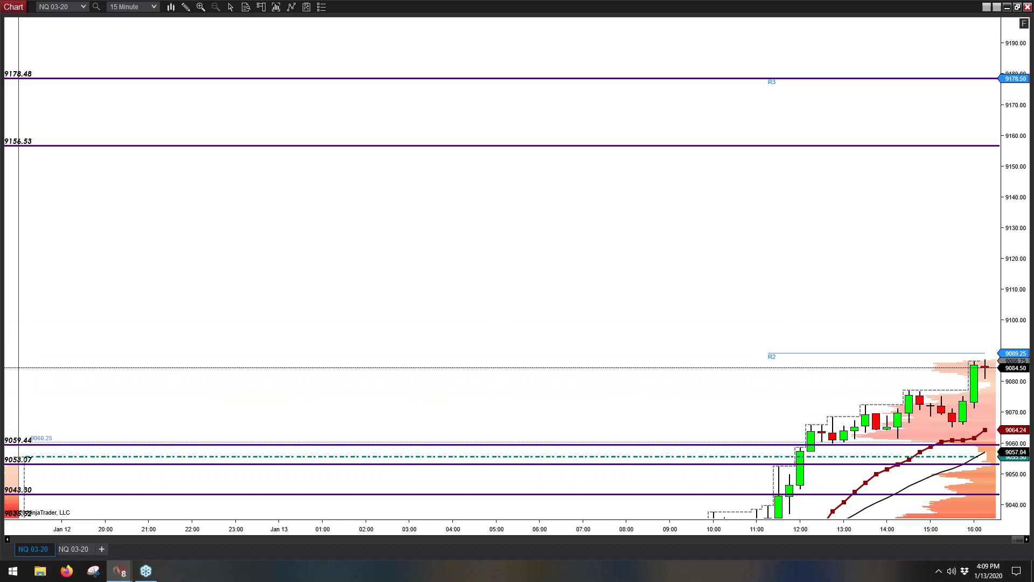
Move the 9059.44 horizontal line up to about 9060.09.
click(824, 444)
drag(1015, 377, 1022, 200)
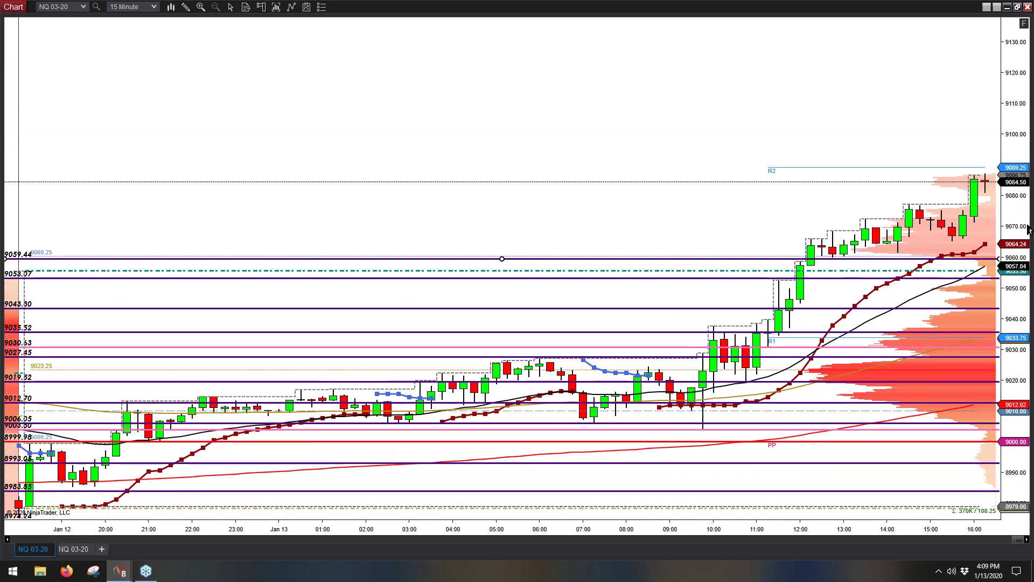
drag(904, 534, 923, 479)
drag(1015, 284, 1011, 218)
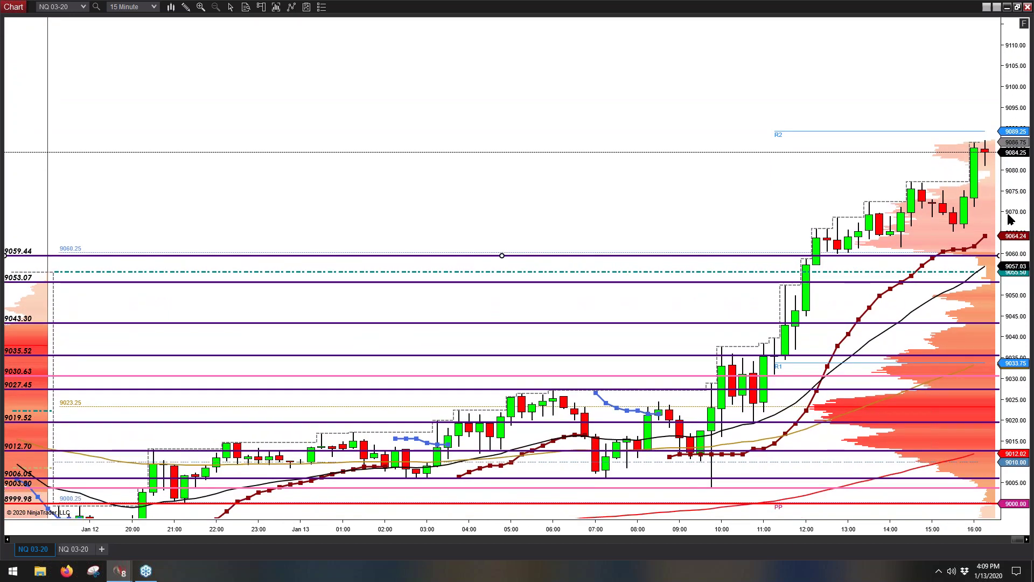
click(577, 194)
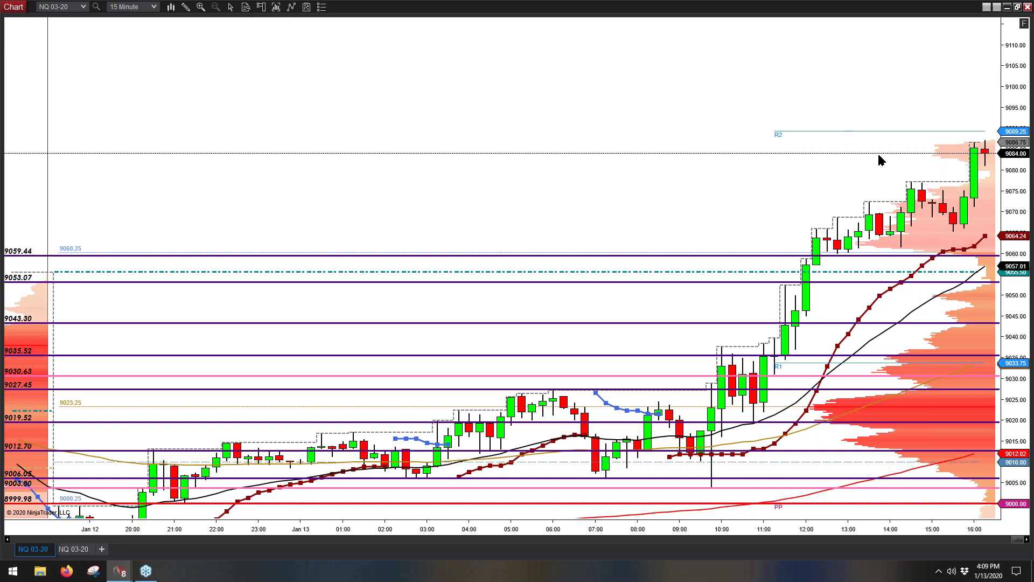
drag(862, 256, 864, 248)
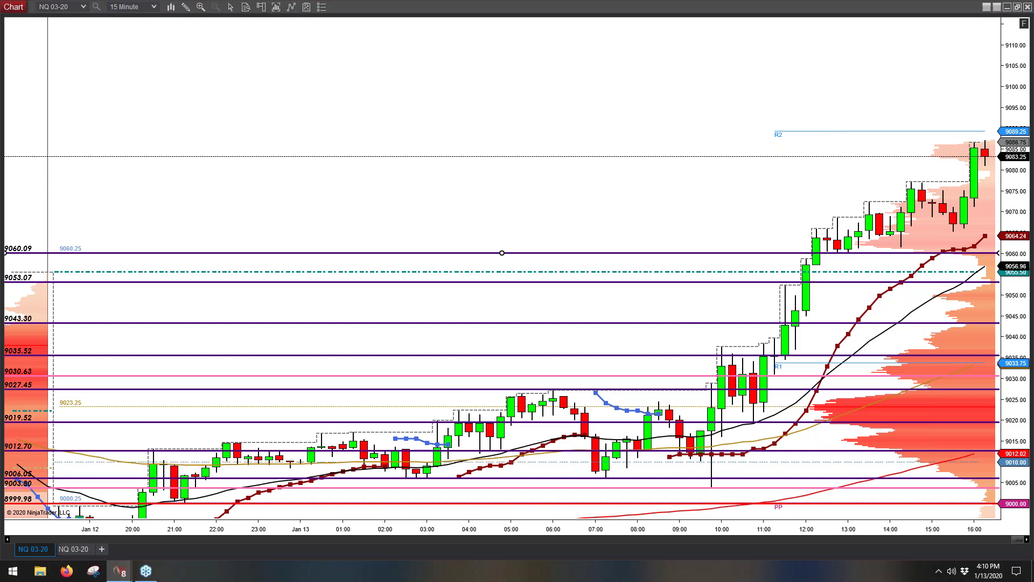
Switch to the ES 03-20 chart and delete the horizontal lines at 3289.03, 3291.28 and 3293.94 below R2.
key(alt+Tab)
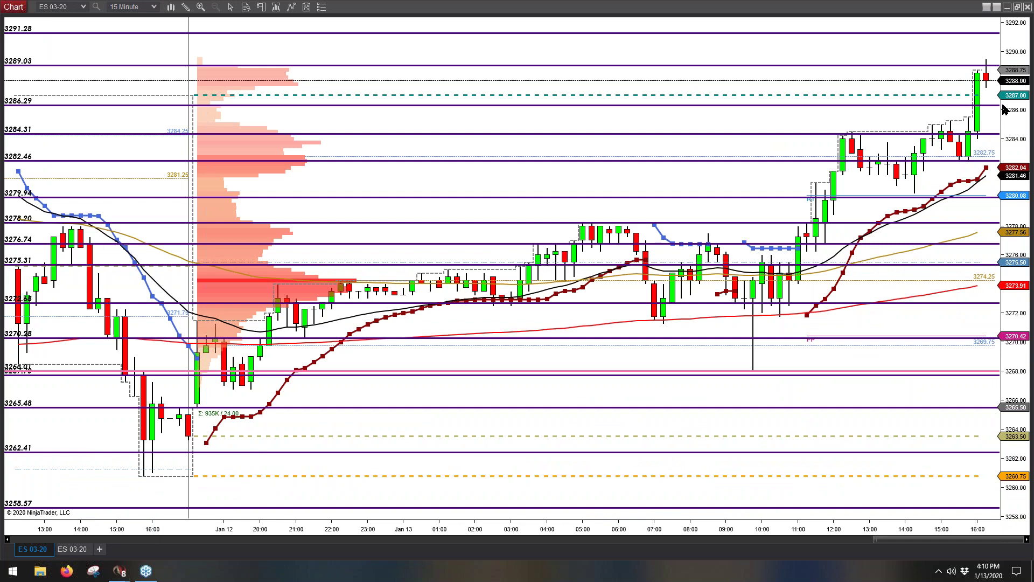
drag(1011, 115, 997, 239)
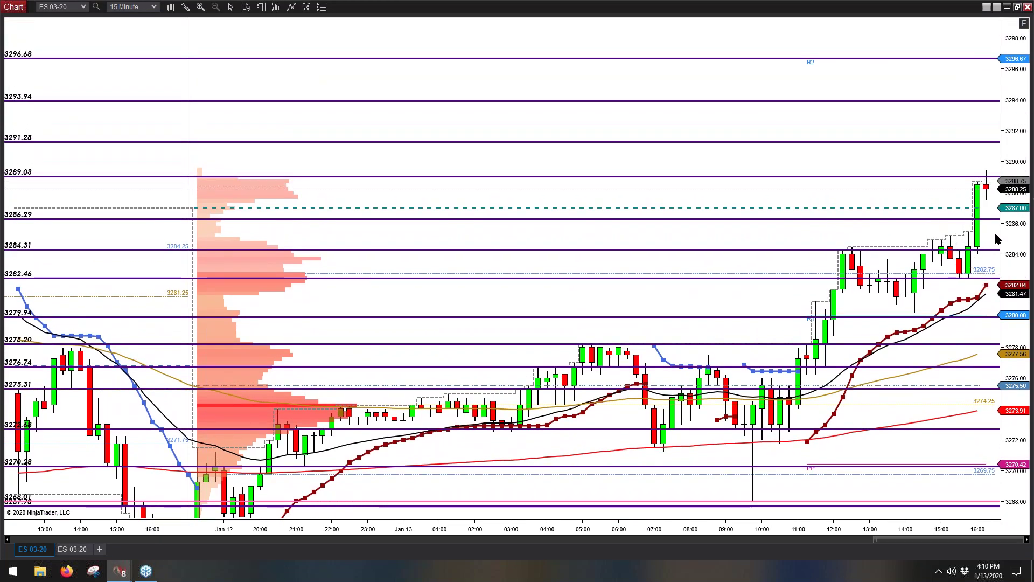
click(926, 212)
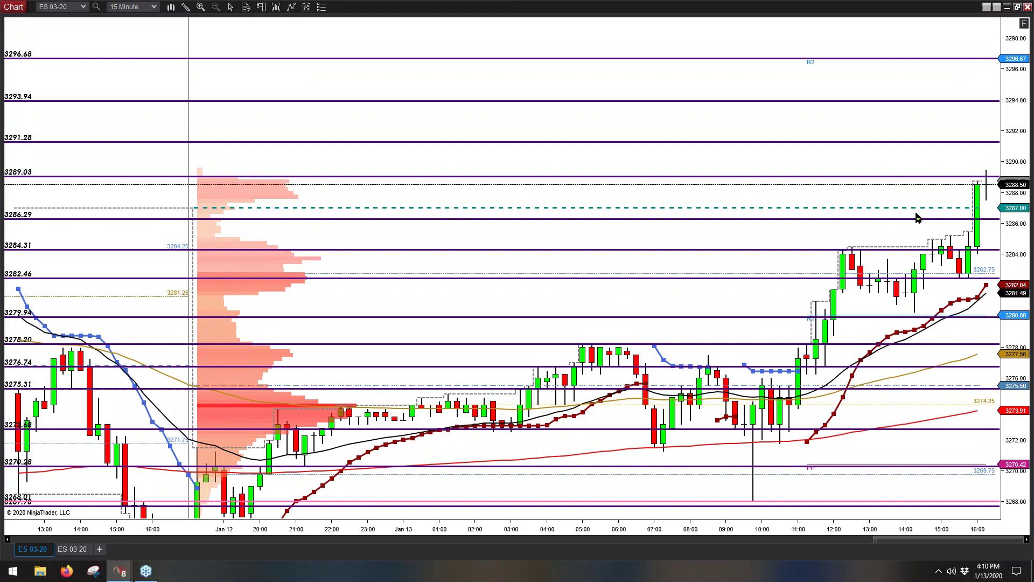
click(889, 210)
click(854, 64)
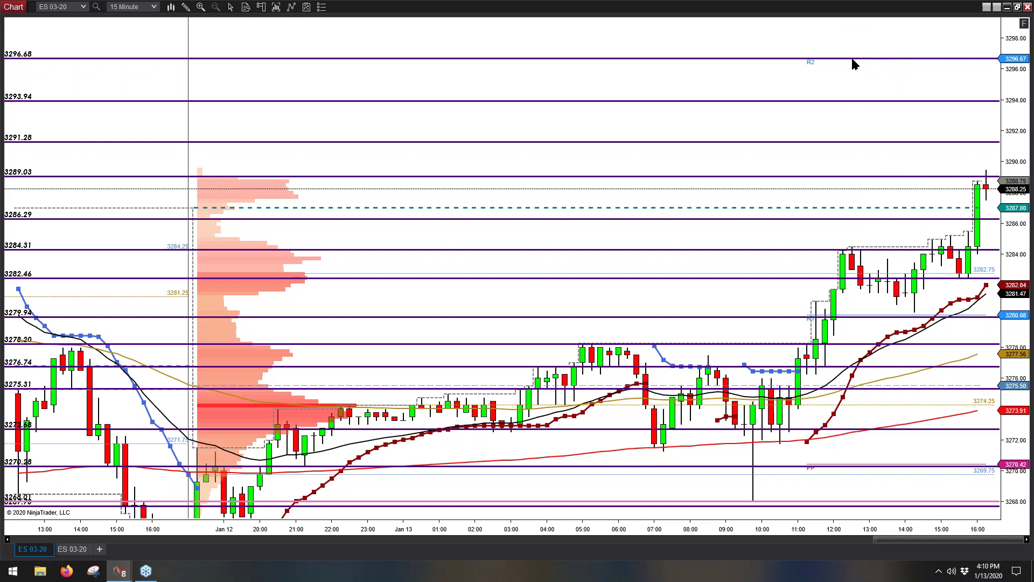
drag(874, 178, 880, 92)
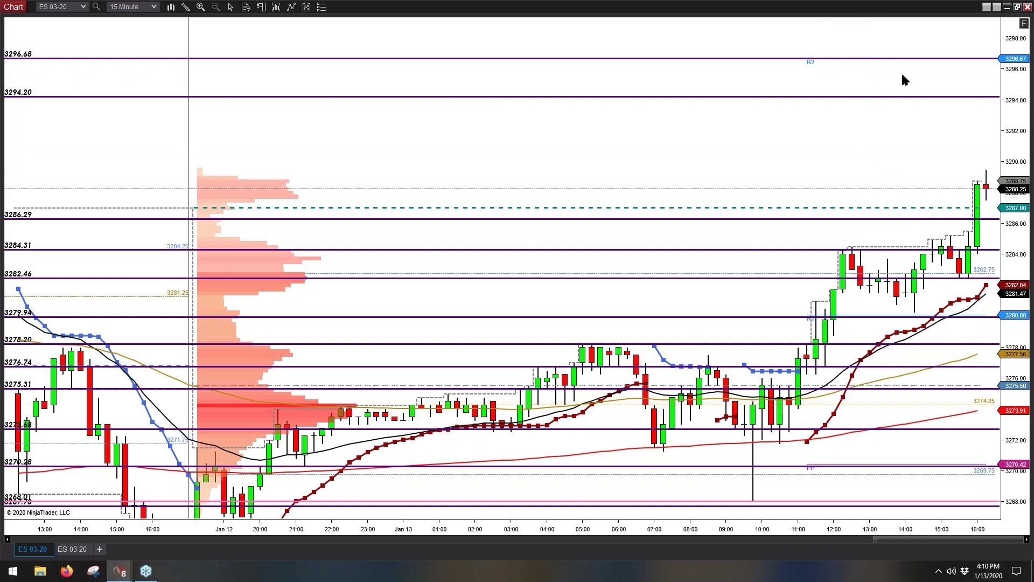
key(Delete)
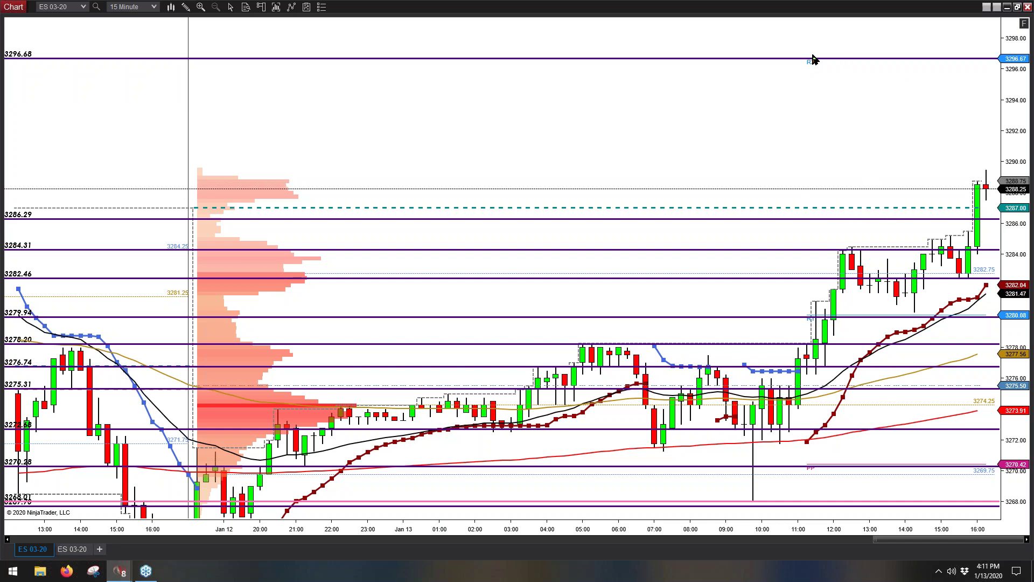
Add horizontal lines at about 3291.69, 3289.14 and 3294.09 between the 3286.29 level and R2.
click(881, 136)
drag(878, 137, 877, 135)
click(874, 144)
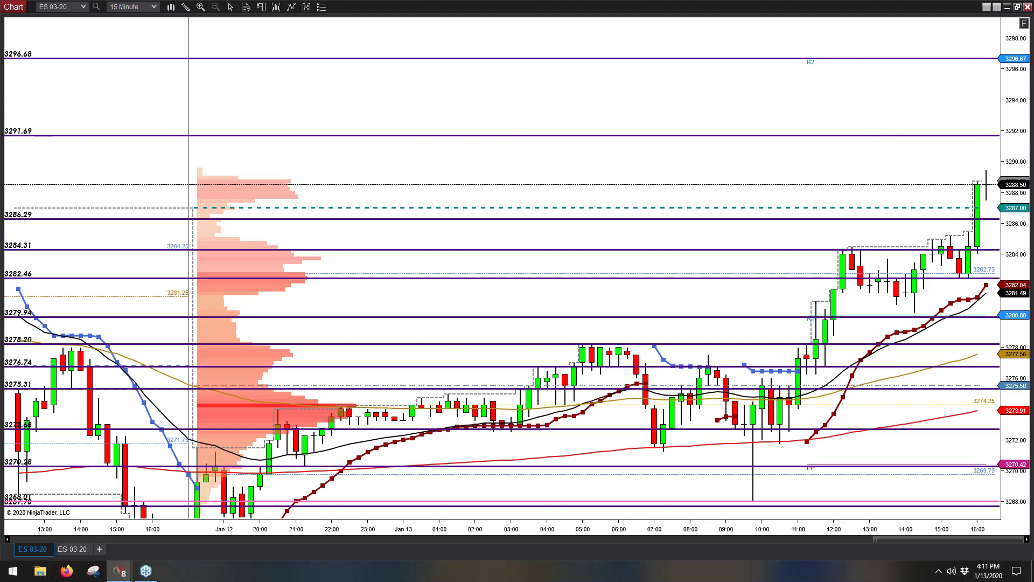
click(886, 172)
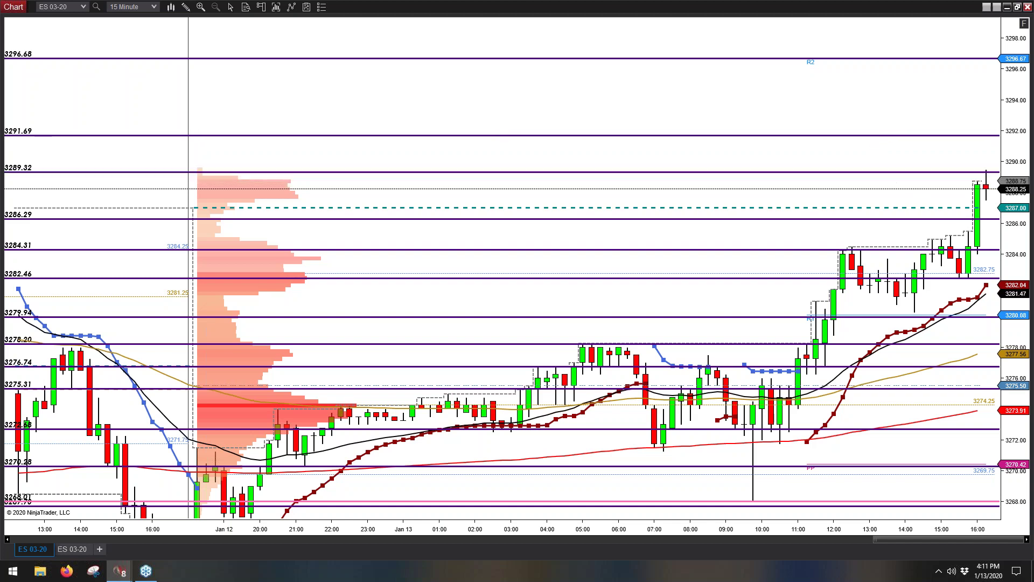
drag(887, 172, 884, 175)
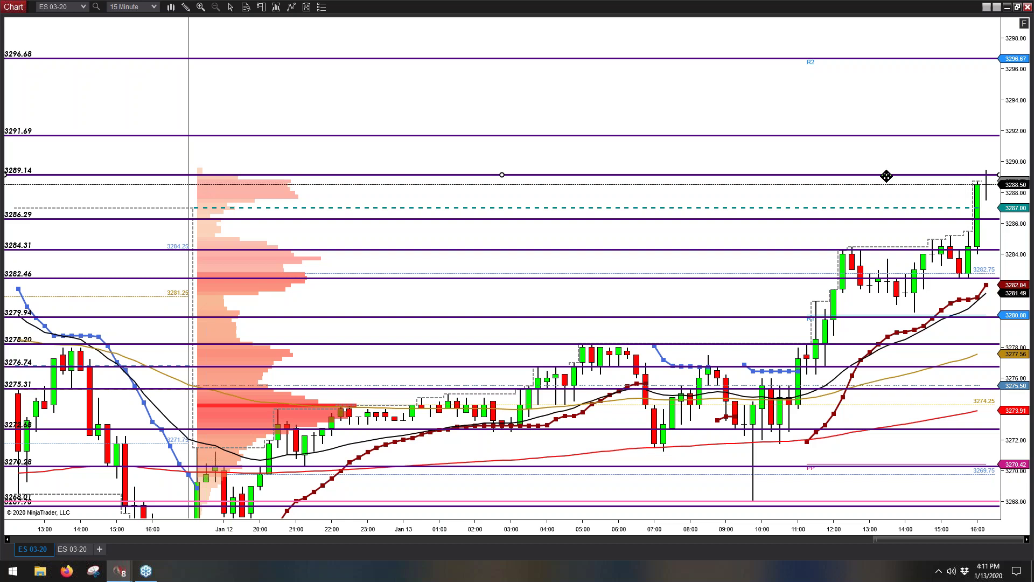
click(890, 102)
click(890, 99)
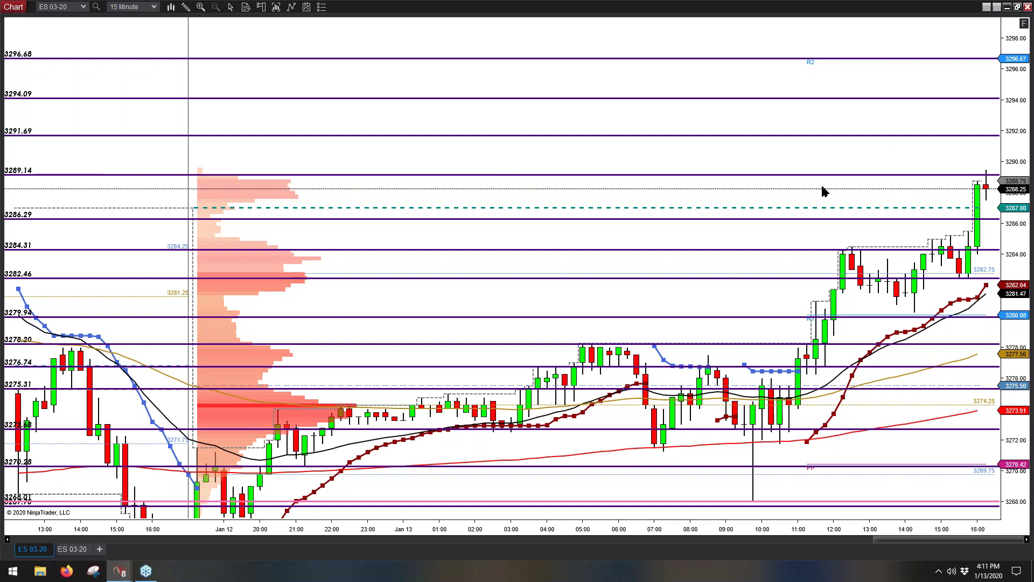
Examine the latest ES candle against the newly drawn level at 3289.14.
key(ctrl)
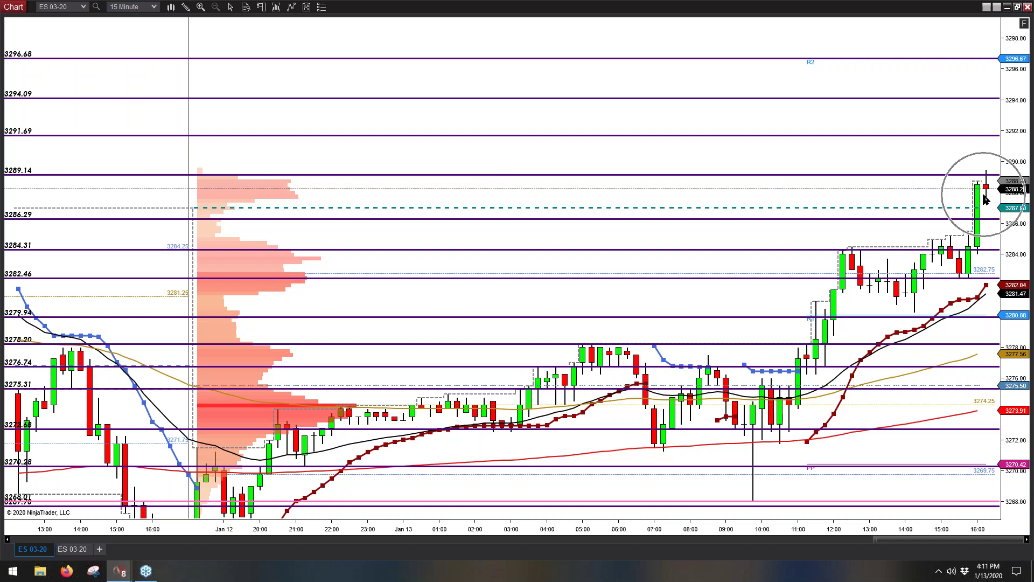
key(ctrl)
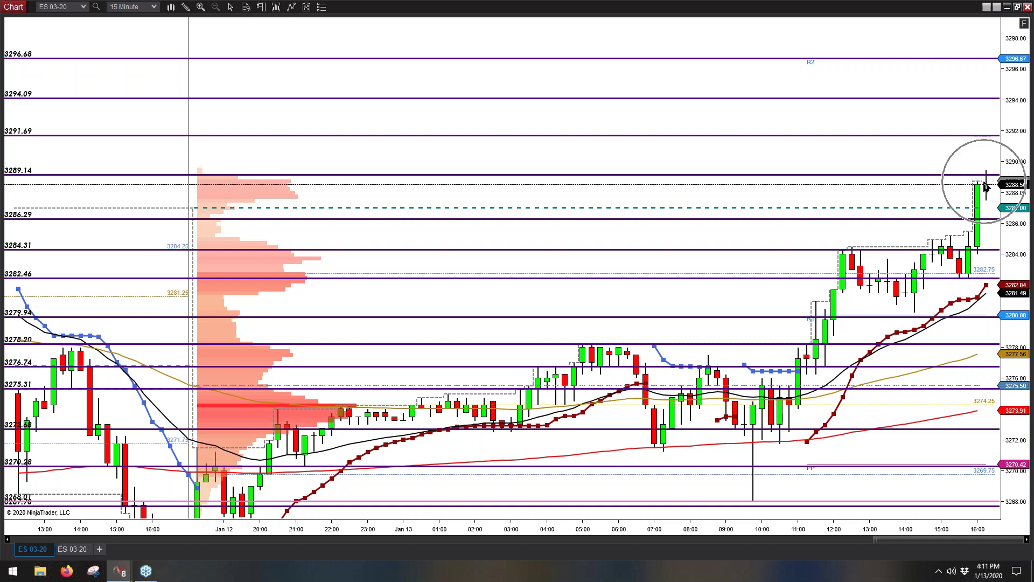
key(ctrl)
key(ctrl)
key(ctrl)
key(ctrl)
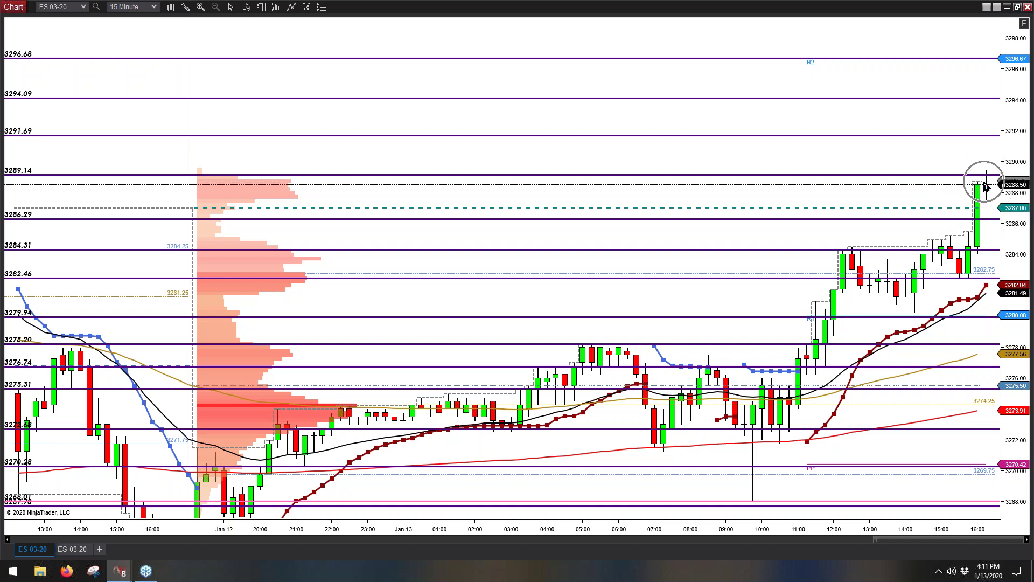
key(ctrl)
key(ctrl)
Add intermediate horizontal lines at about 3290.29, 3287.89 and 3292.87 on the ES chart.
click(942, 157)
click(917, 193)
click(895, 117)
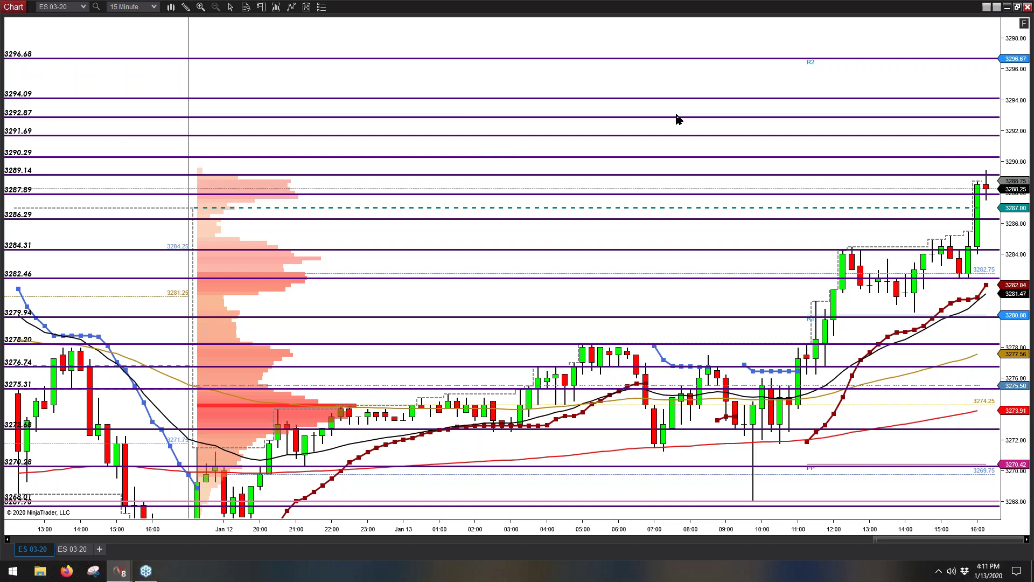